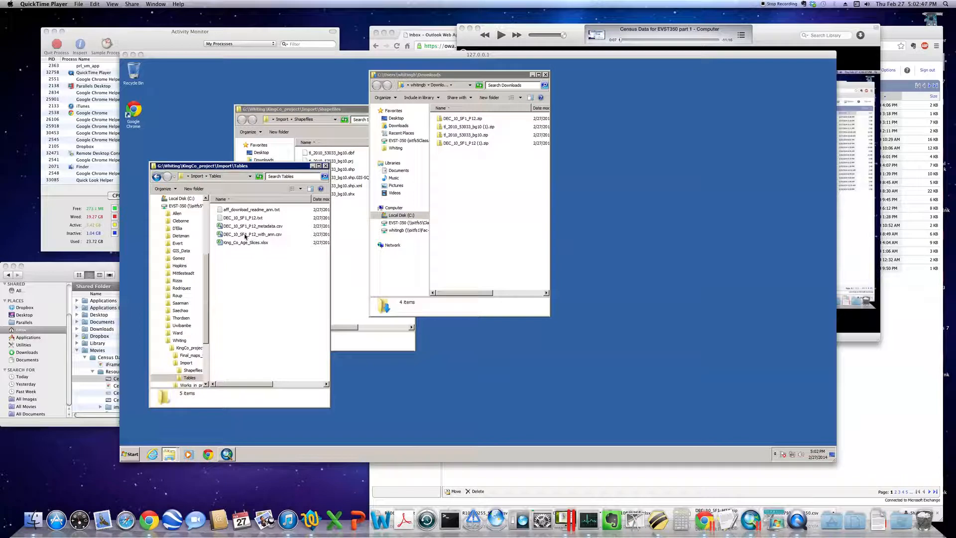
Open DEC_10_SF1_P12_with_ann.csv from the project's Import\Tables folder.
left_click(245, 234)
left_click(243, 235)
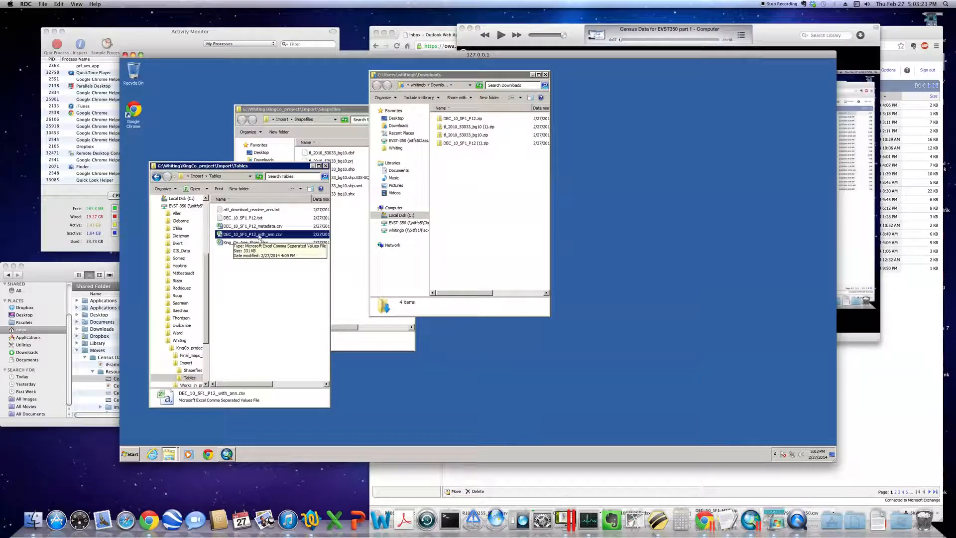
double_click(229, 235)
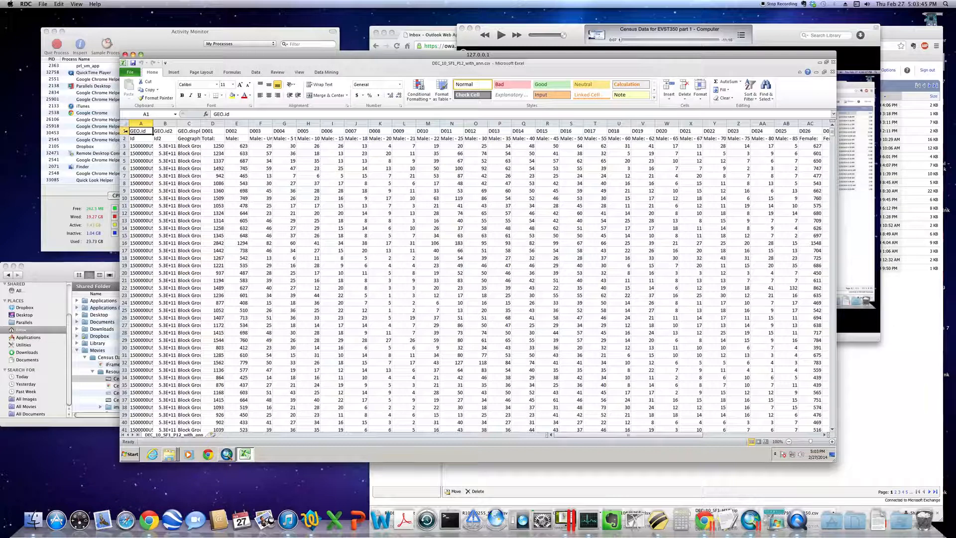
Examine the field codes in the first header row, from GEO.id to D001.
left_click(163, 131)
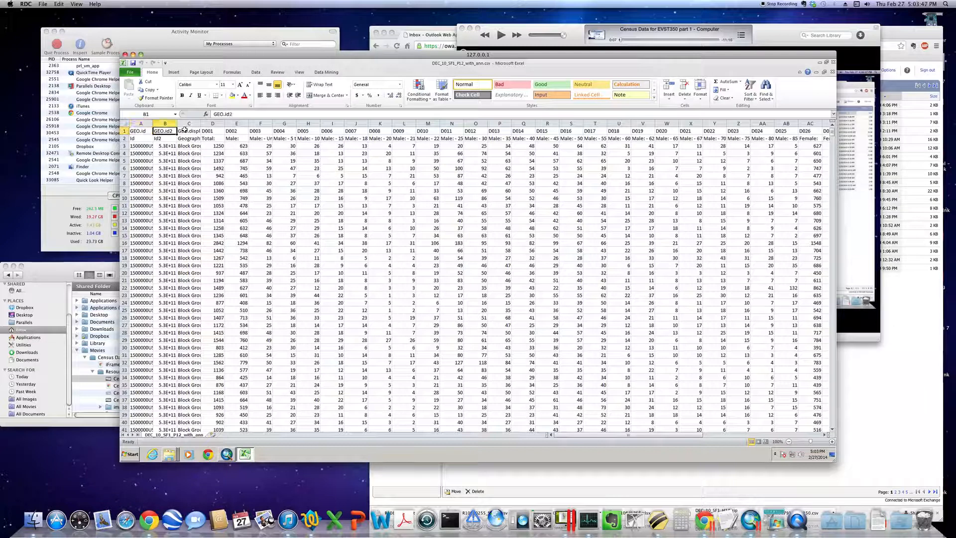
left_click(186, 130)
left_click(213, 130)
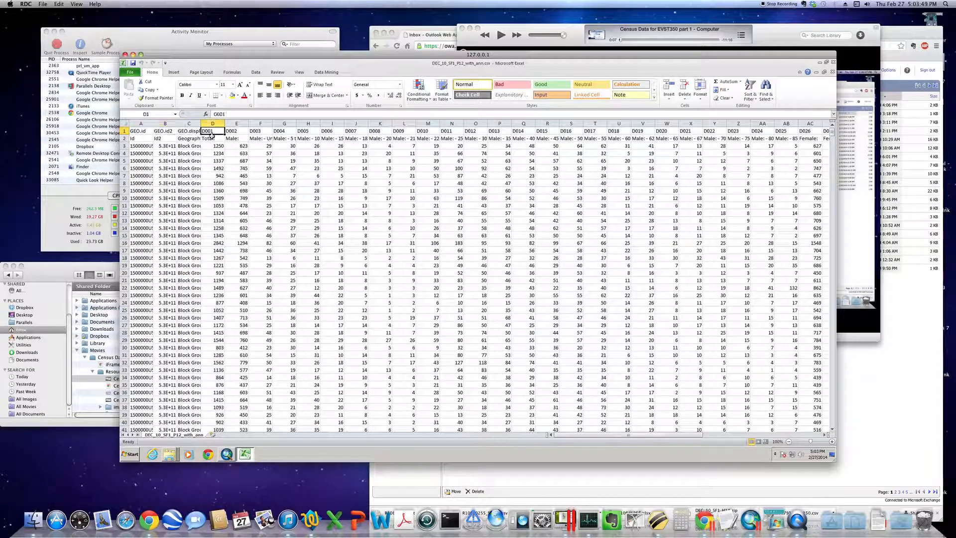
left_click(188, 131)
left_click(167, 132)
left_click(142, 132)
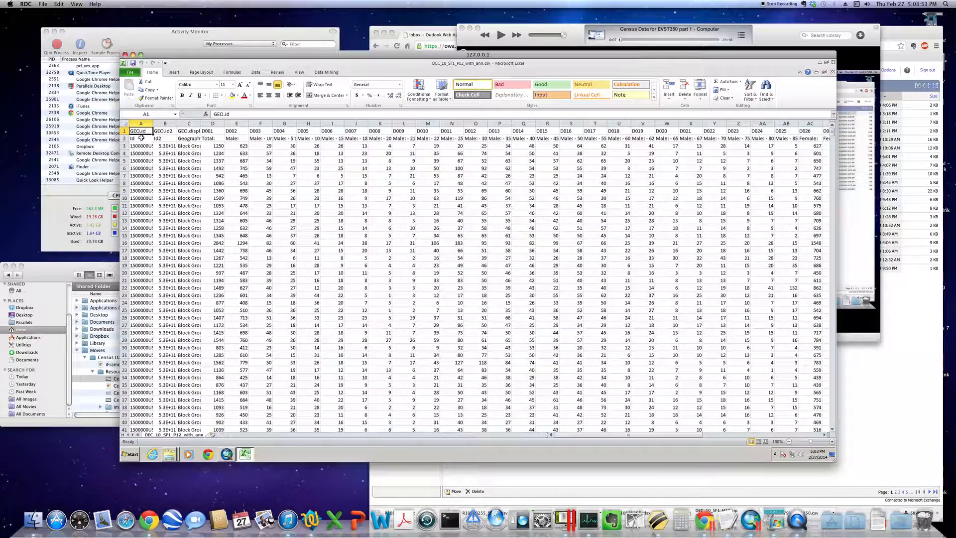
Read the second-row field descriptions from the Id column through the male age groups up to column L.
left_click(141, 139)
left_click(166, 139)
left_click(195, 139)
left_click(214, 139)
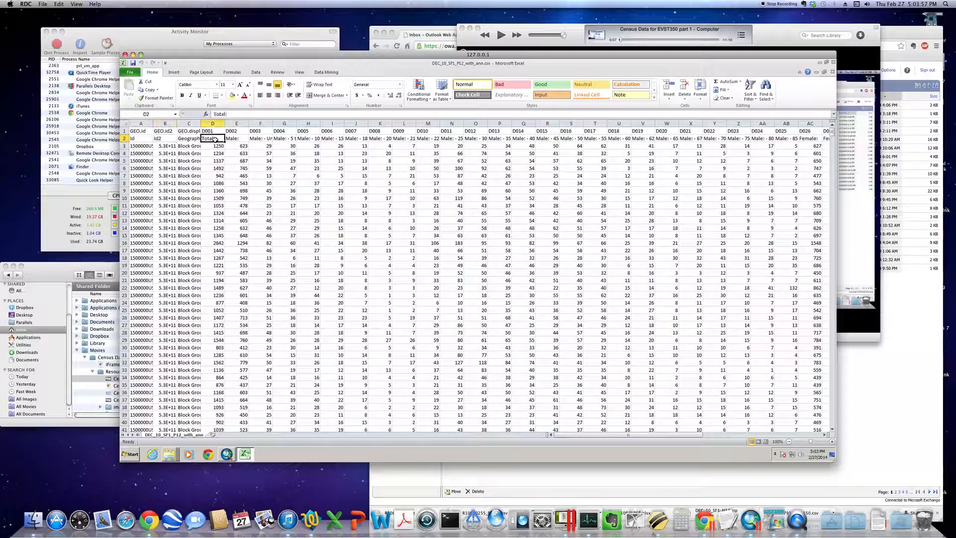
left_click(237, 138)
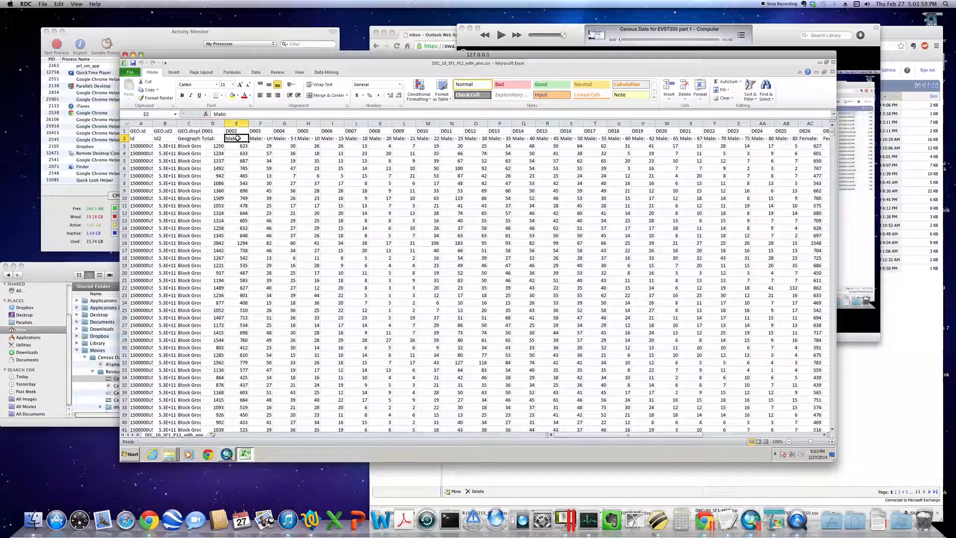
left_click(265, 138)
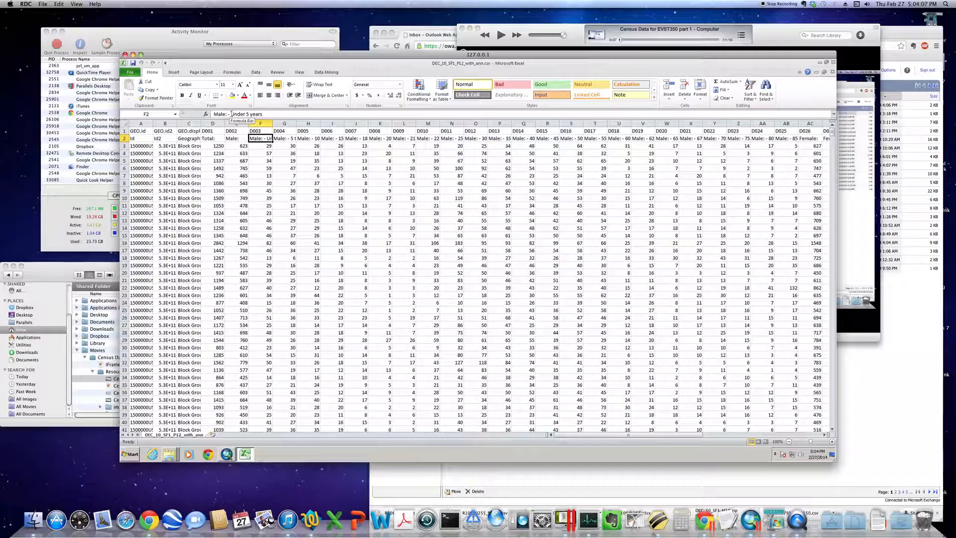
left_click(290, 139)
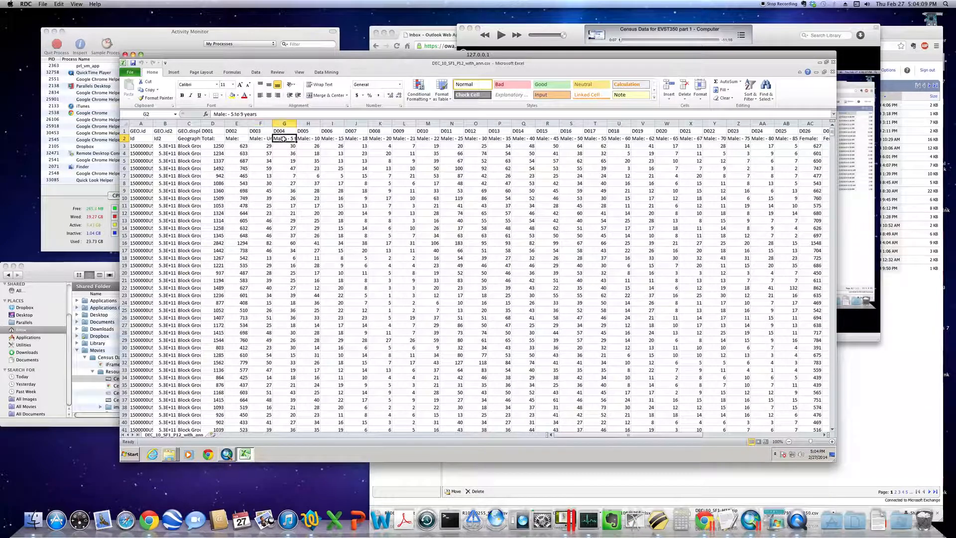
left_click(306, 139)
left_click(330, 139)
left_click(354, 139)
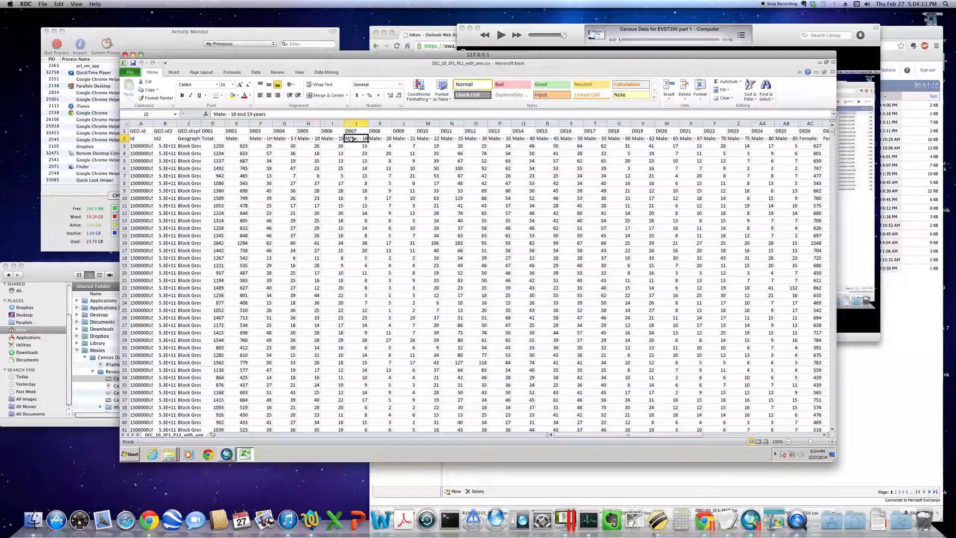
left_click(378, 141)
left_click(400, 139)
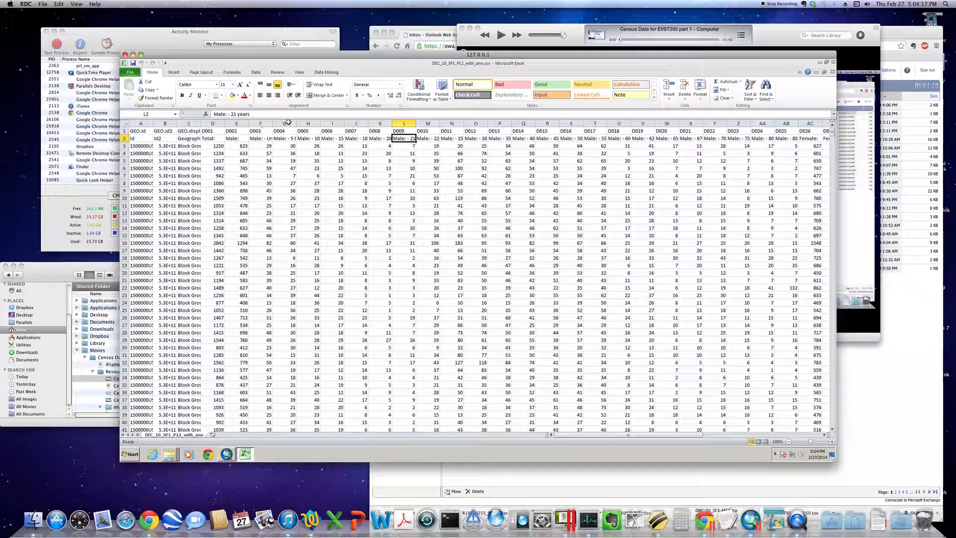
Inspect the first block group's GEO.id2 value and review the records down to the end of the table.
left_click(172, 147)
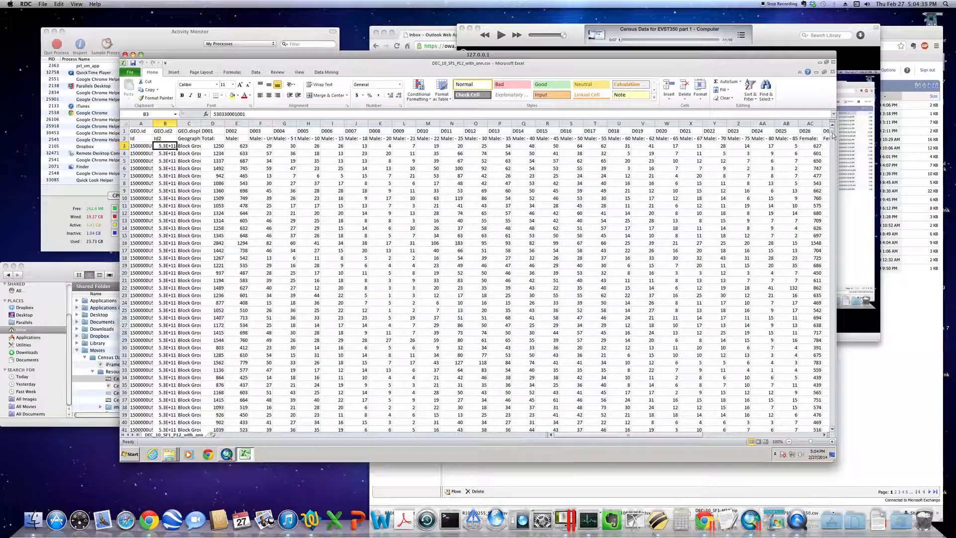
left_click_drag(831, 135, 834, 427)
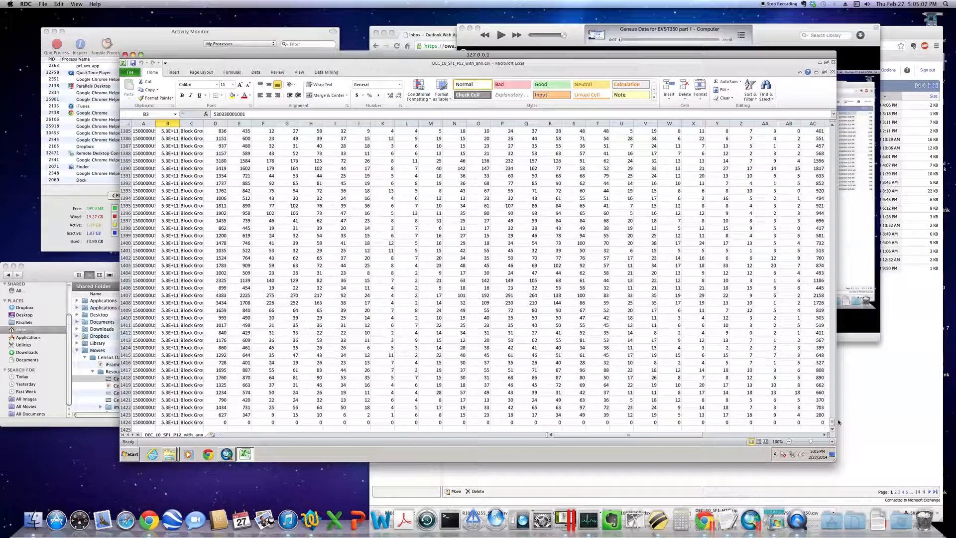
left_click_drag(833, 424, 833, 128)
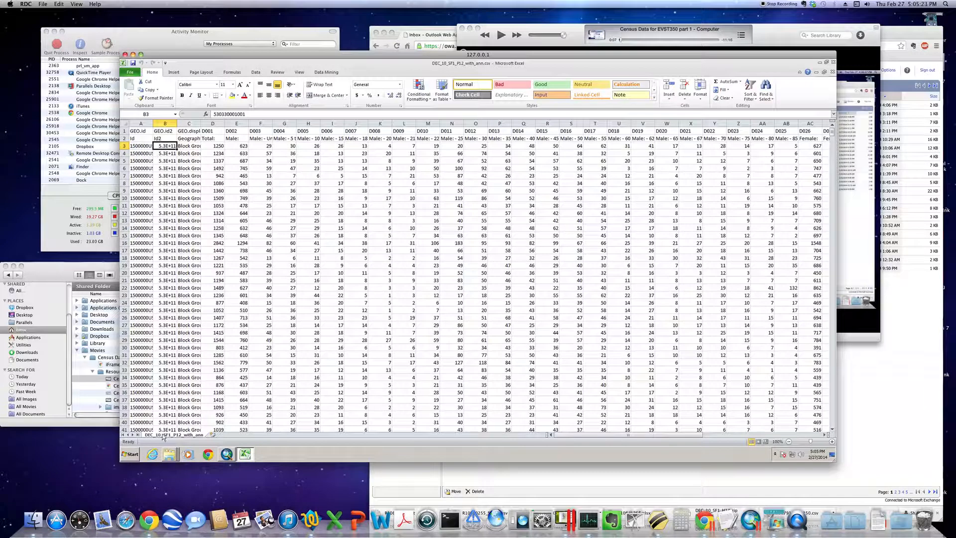
Rename the worksheet containing the census table as Original_Data.
double_click(183, 435)
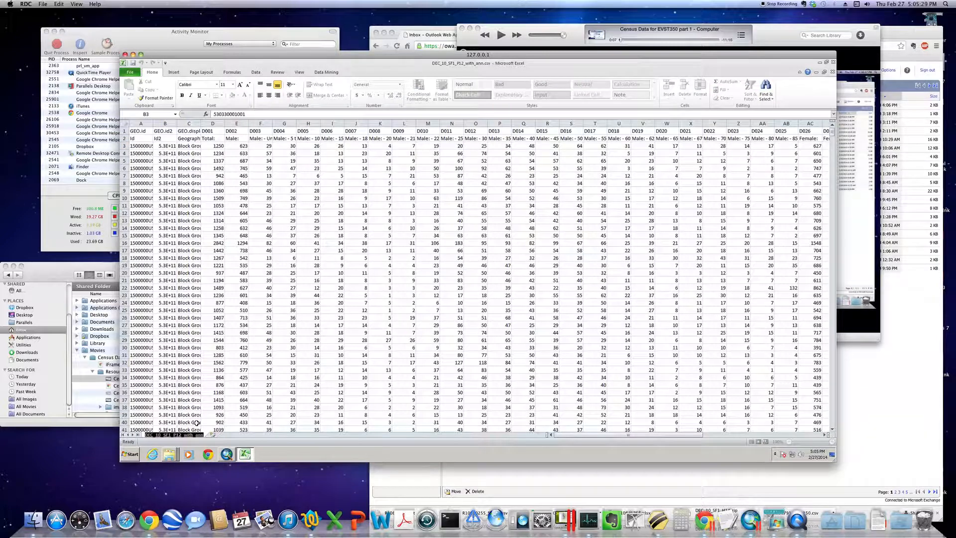
type("Ori")
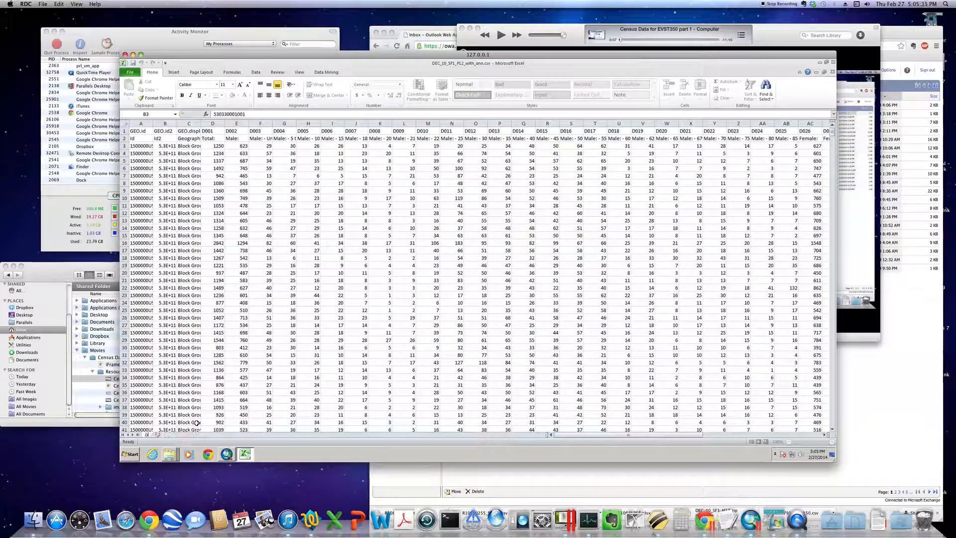
type("ginal")
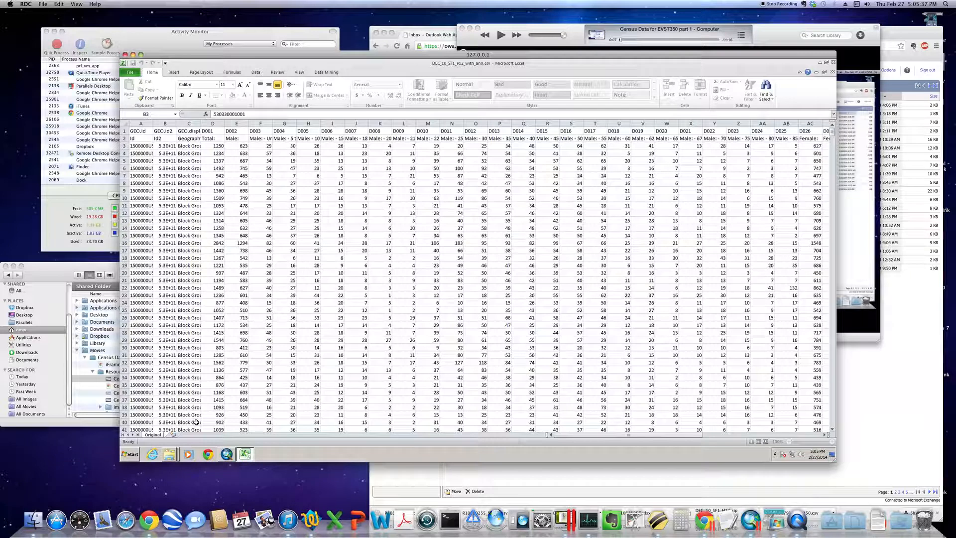
type("_Data")
key("BackSpace")
key("BackSpace")
key("BackSpace")
key("BackSpace")
key("BackSpace")
type("_Data")
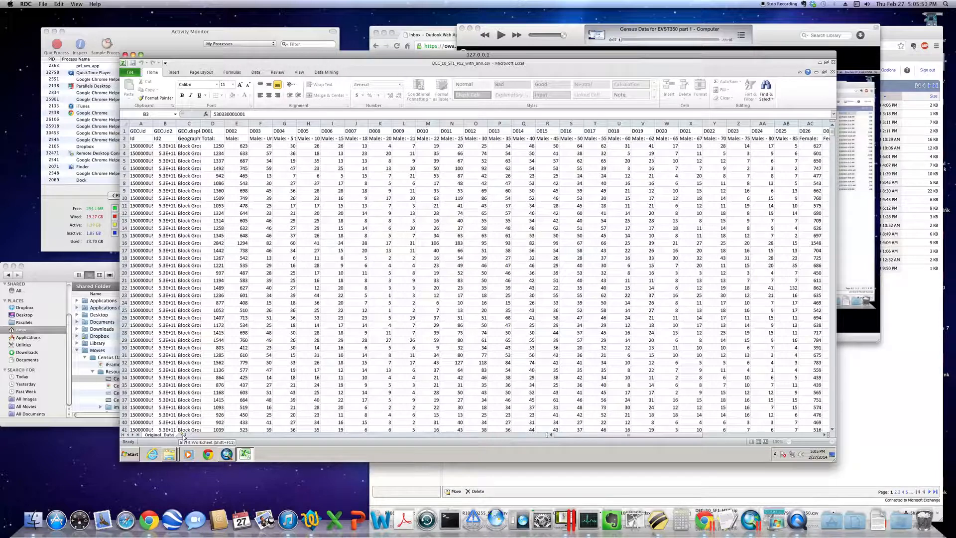
Insert a new worksheet and name it Working_data.
left_click(183, 436)
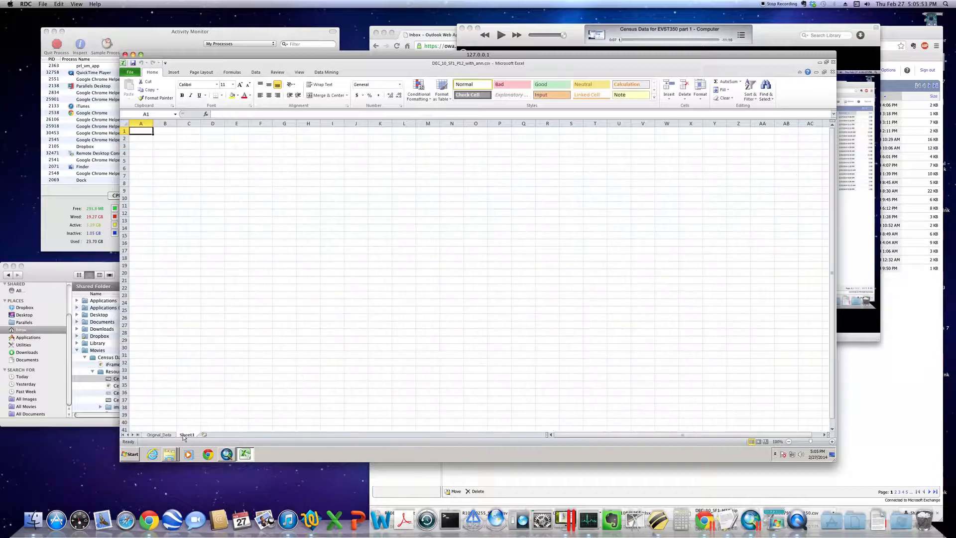
double_click(186, 435)
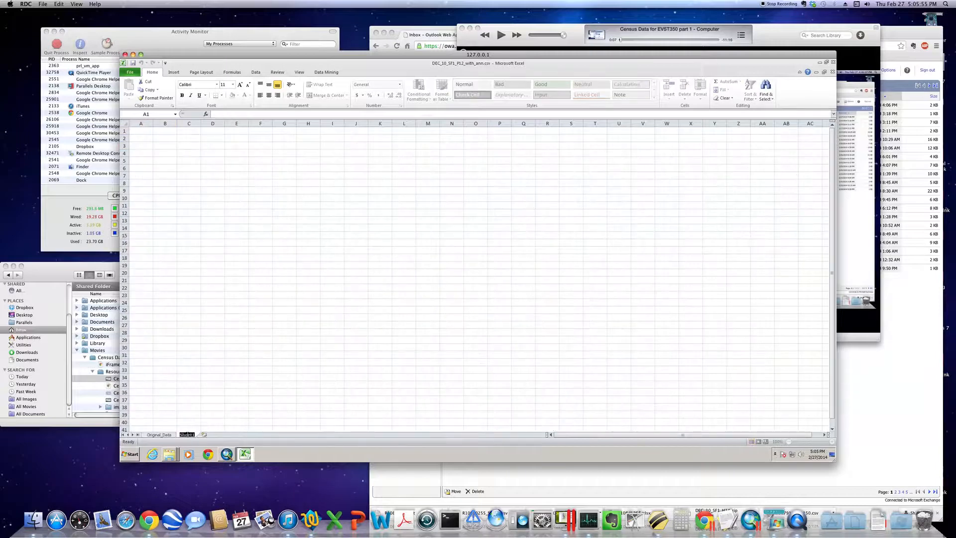
type("World")
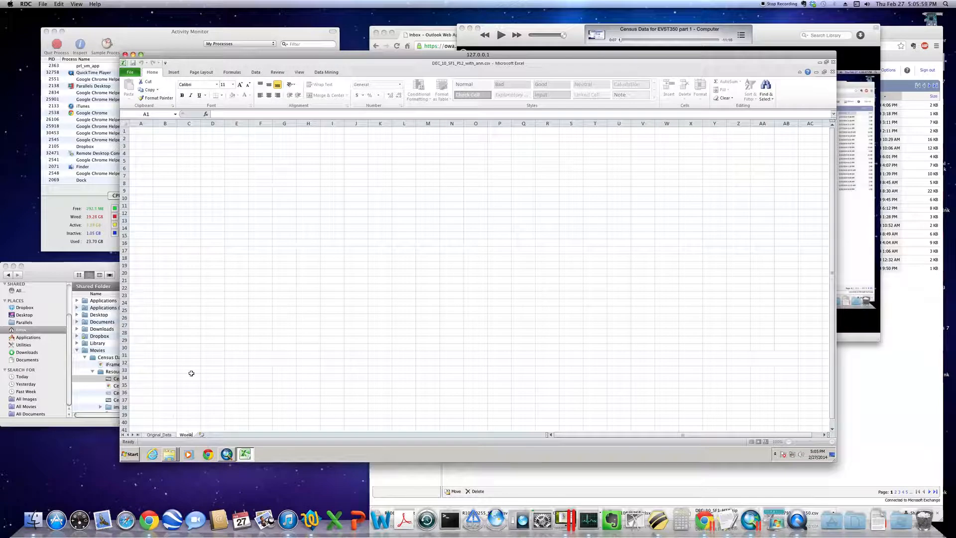
key("BackSpace")
type("king_dat")
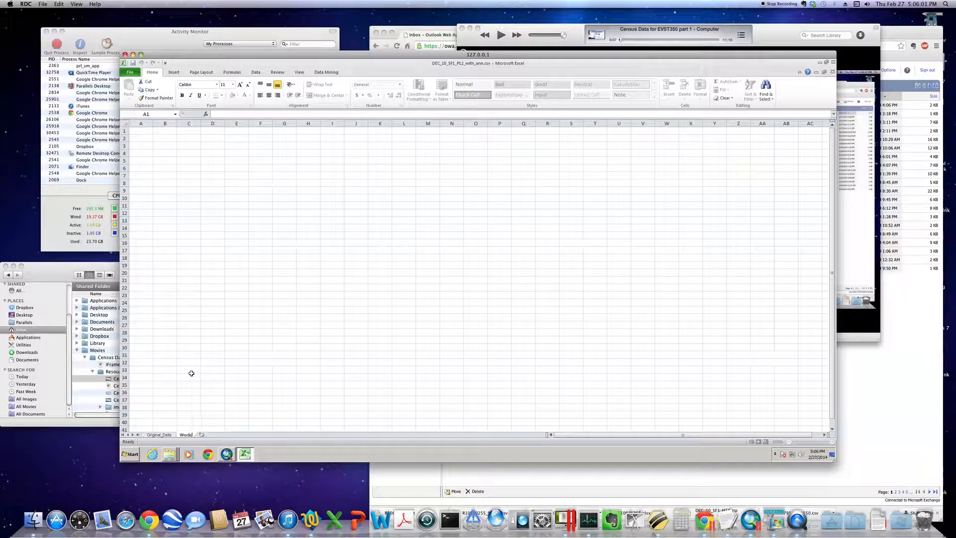
type("a")
Copy the entire Original_Data sheet and paste it into Working_data starting at cell A1.
left_click(165, 436)
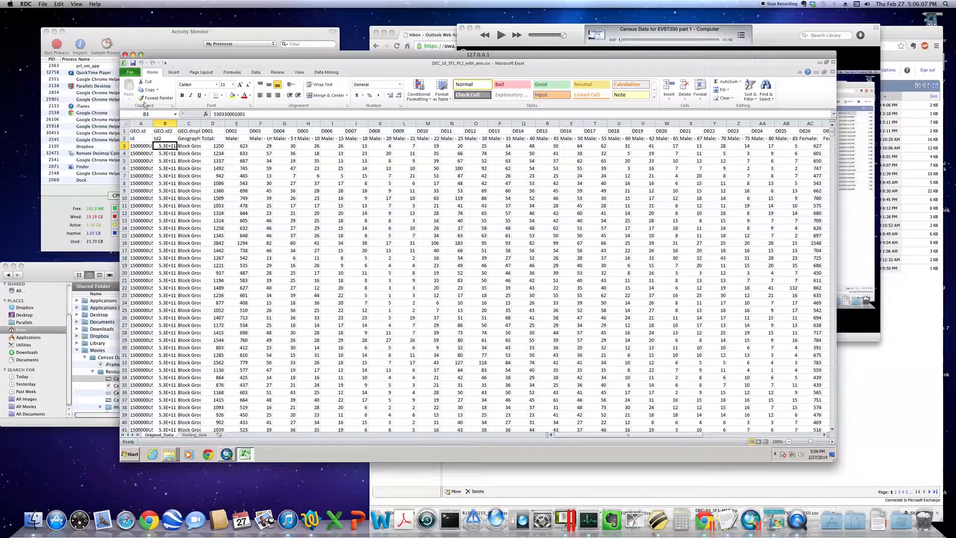
left_click(126, 125)
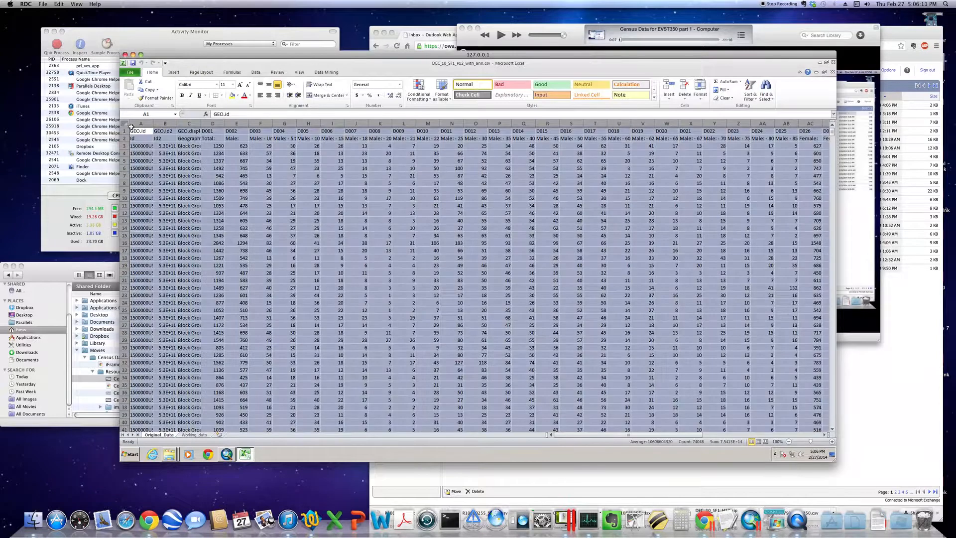
right_click(135, 132)
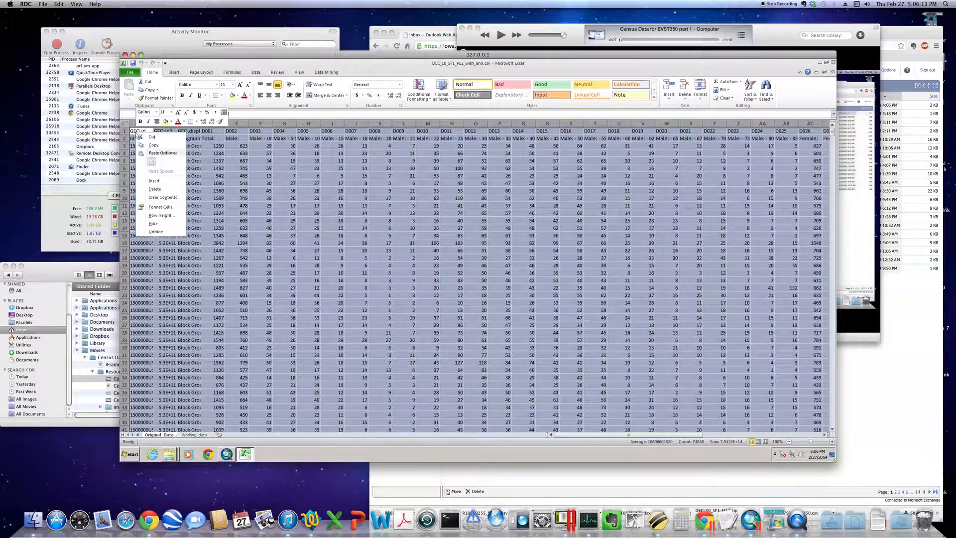
left_click(153, 145)
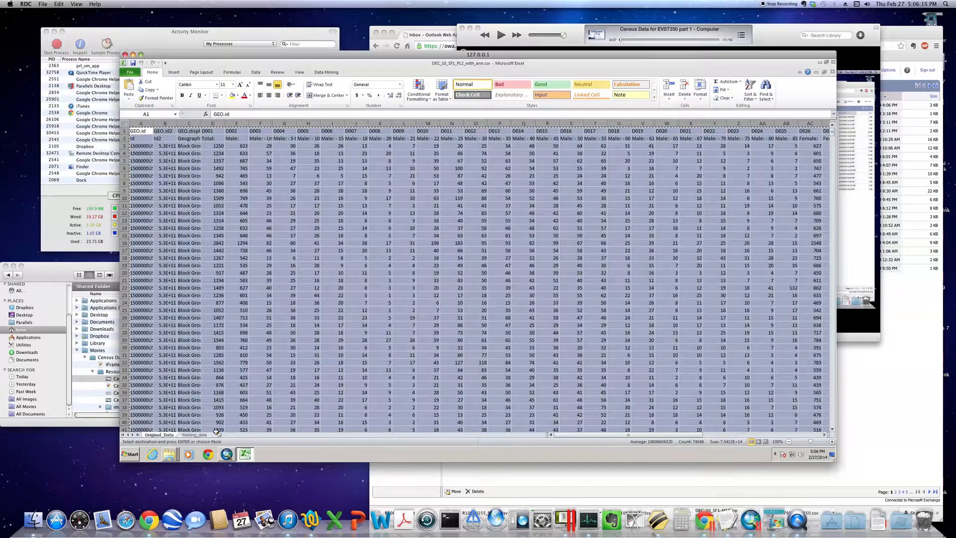
left_click(194, 435)
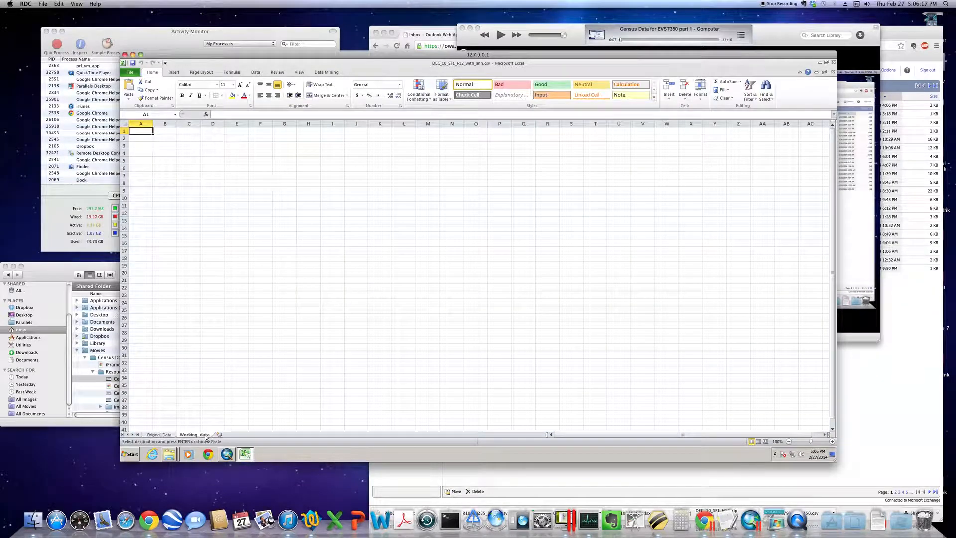
right_click(140, 134)
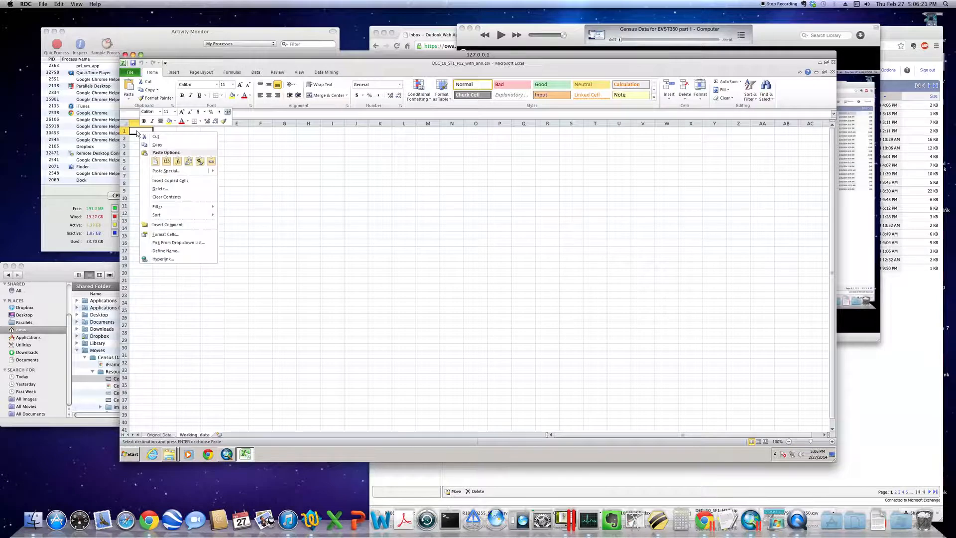
left_click(156, 162)
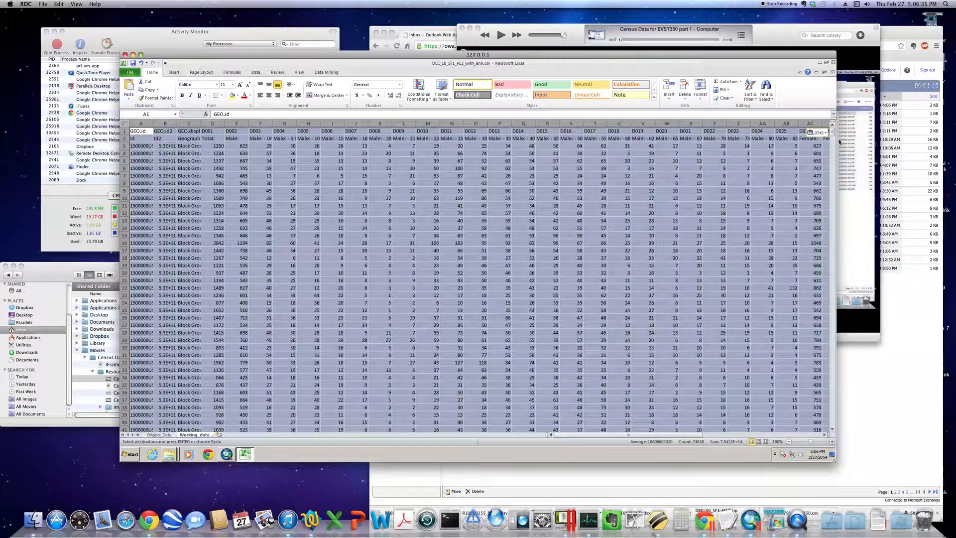
Compare Working_data with Original_Data and examine the code and description header rows in Working_data.
left_click_drag(833, 134, 801, 131)
left_click(159, 435)
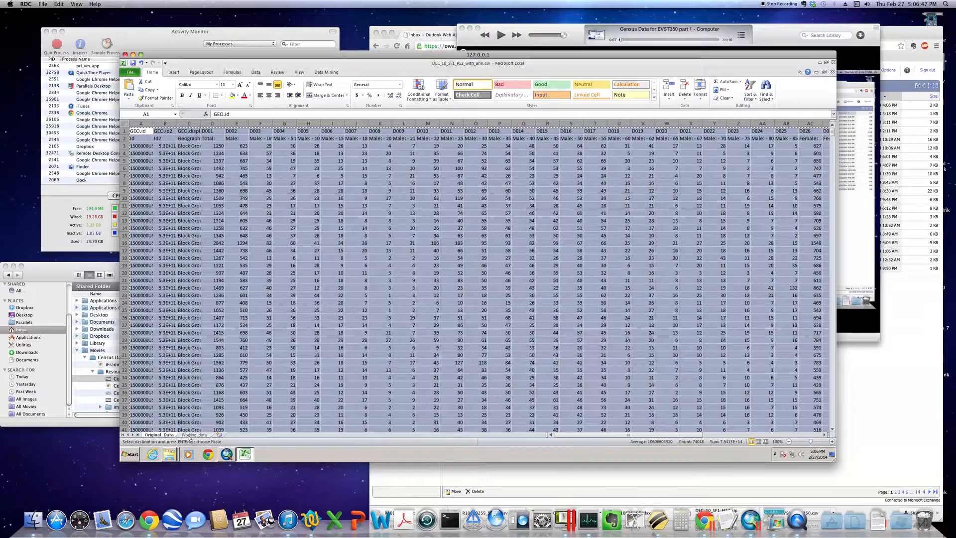
left_click(188, 435)
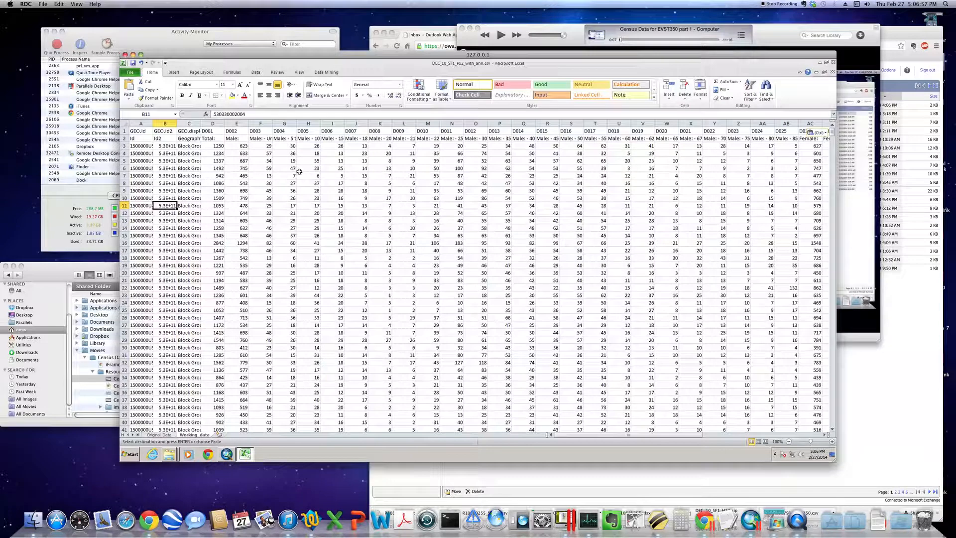
left_click(135, 132)
left_click(165, 132)
left_click(197, 132)
left_click(211, 132)
left_click(238, 131)
left_click(236, 139)
left_click(265, 137)
left_click(284, 139)
left_click(234, 139)
left_click(216, 139)
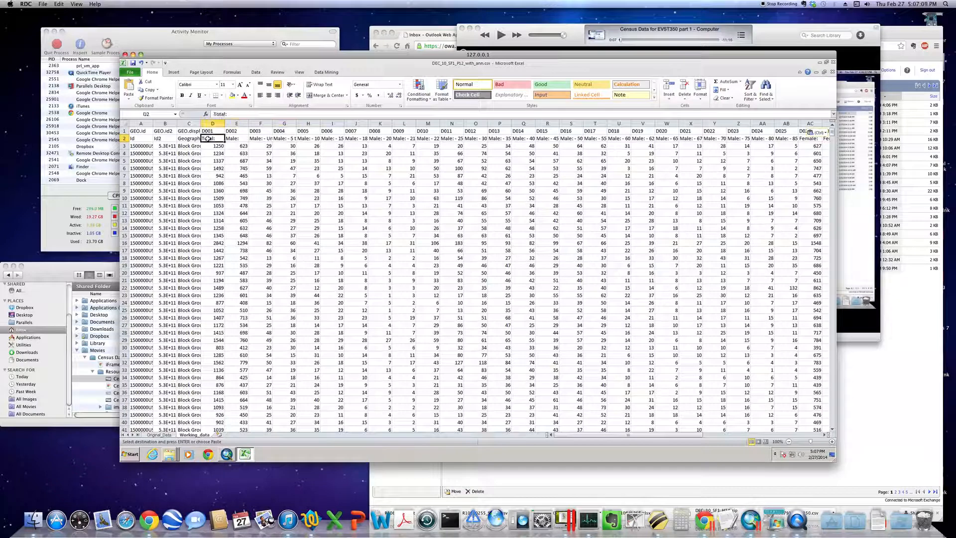
left_click(395, 131)
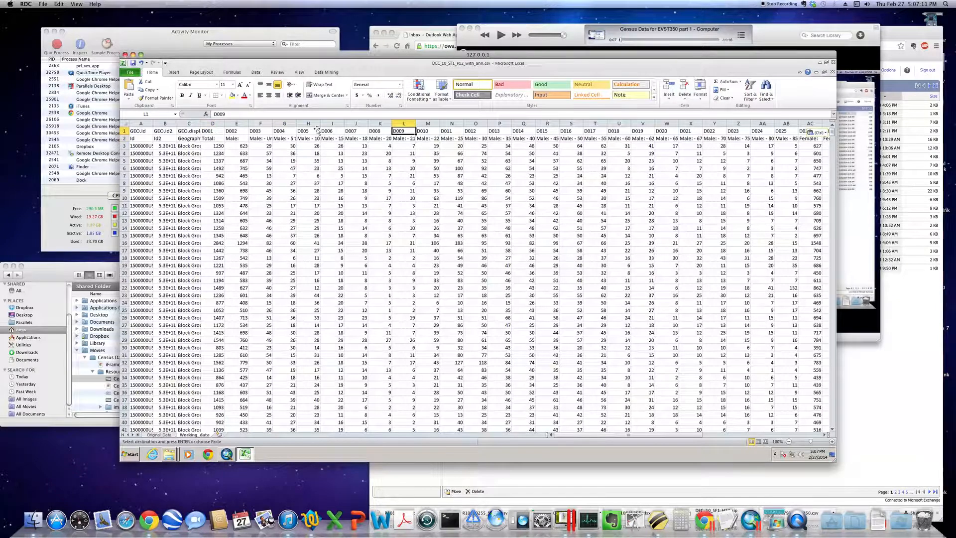
left_click(123, 131)
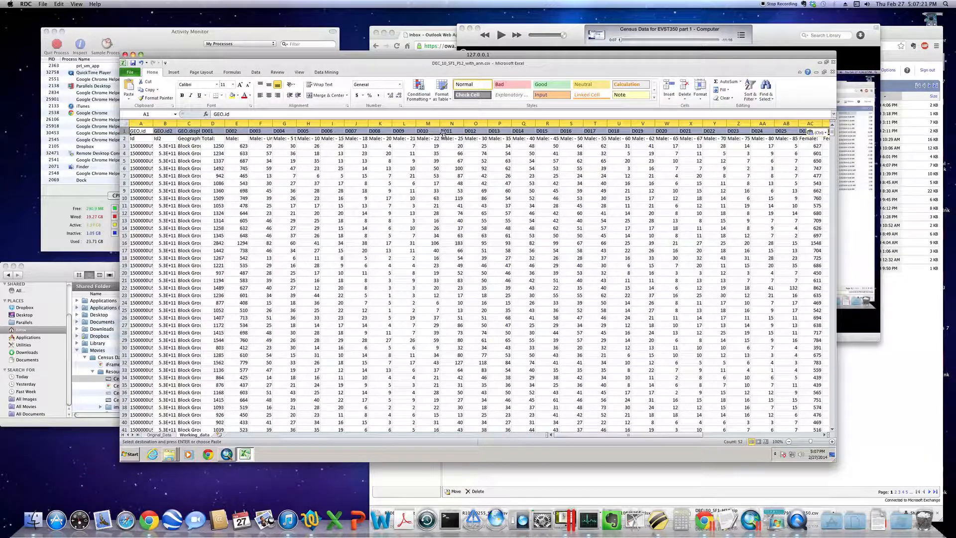
left_click(413, 145)
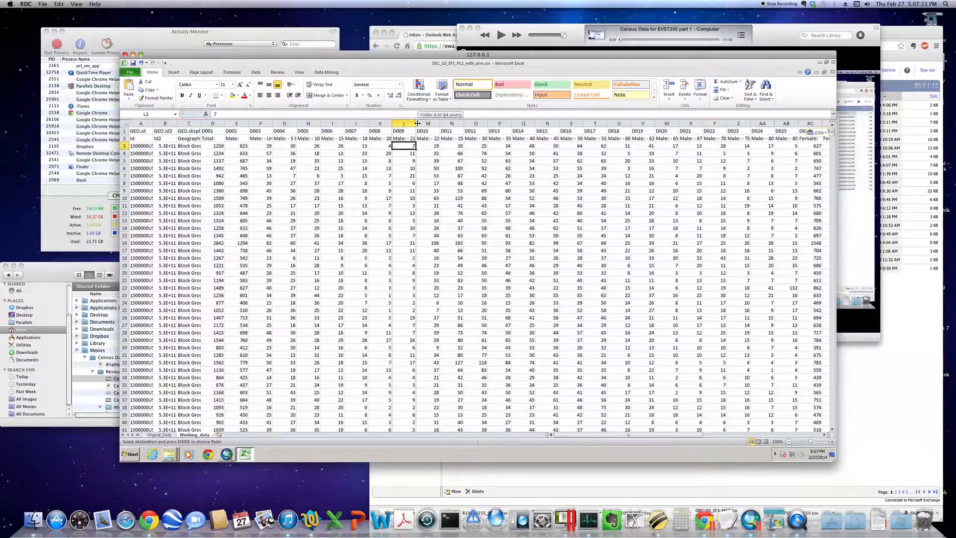
Autofit columns L and M in Working_data so the full male age-group descriptions fit.
double_click(416, 122)
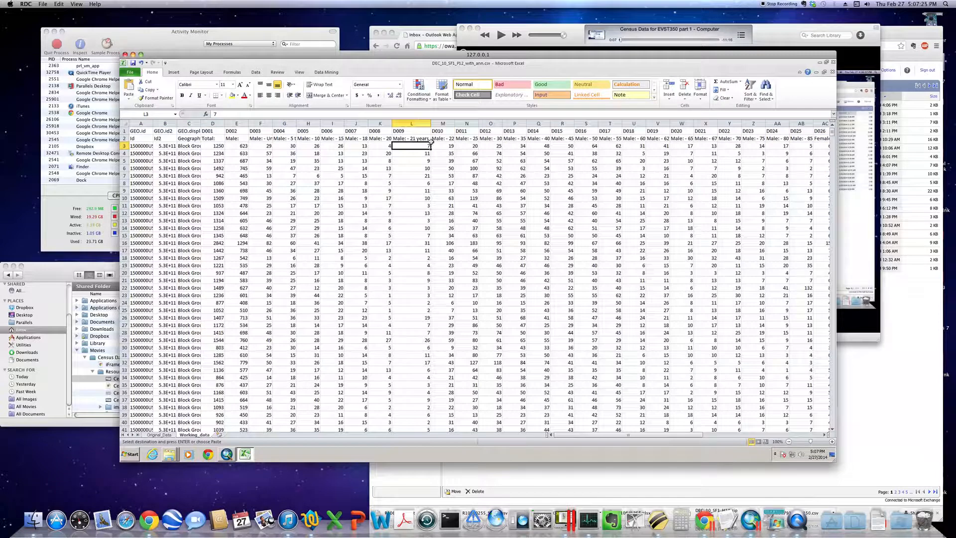
key("Up")
left_click(442, 123)
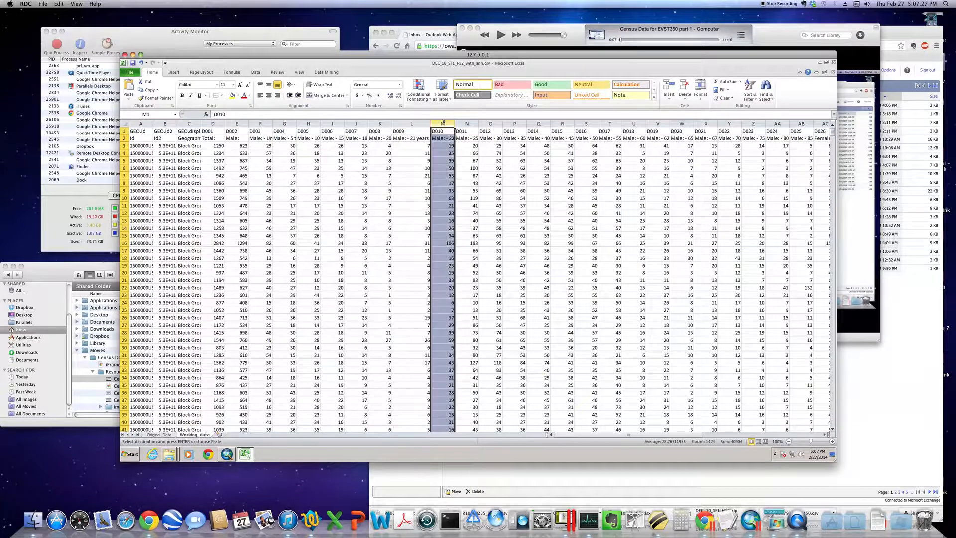
double_click(454, 123)
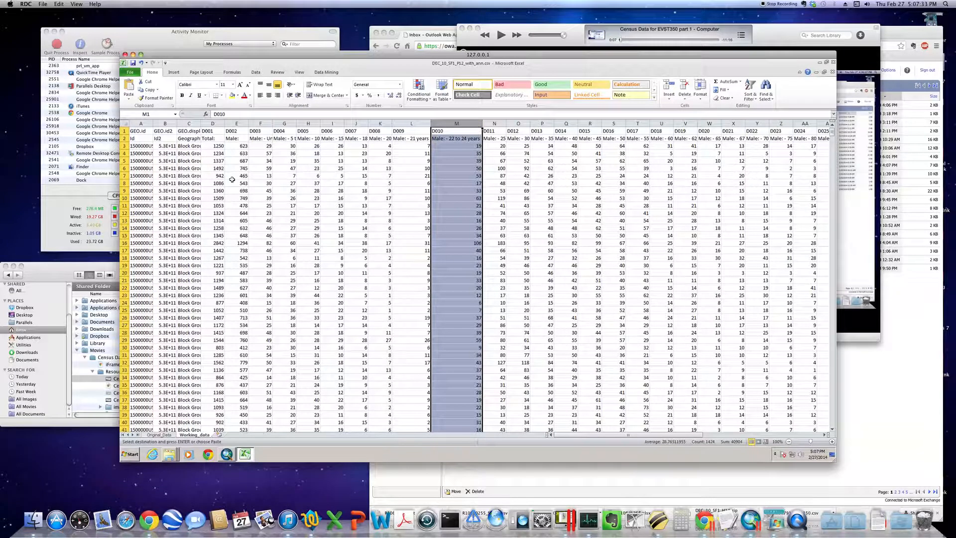
left_click(213, 197)
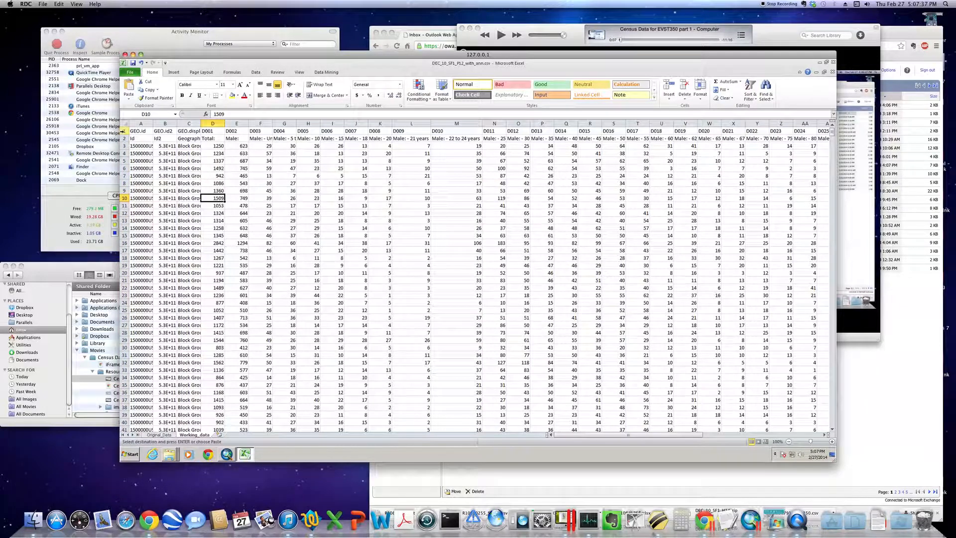
Delete the first row of field codes (GEO.id, D001 and so on), keeping the descriptive header row.
left_click(123, 131)
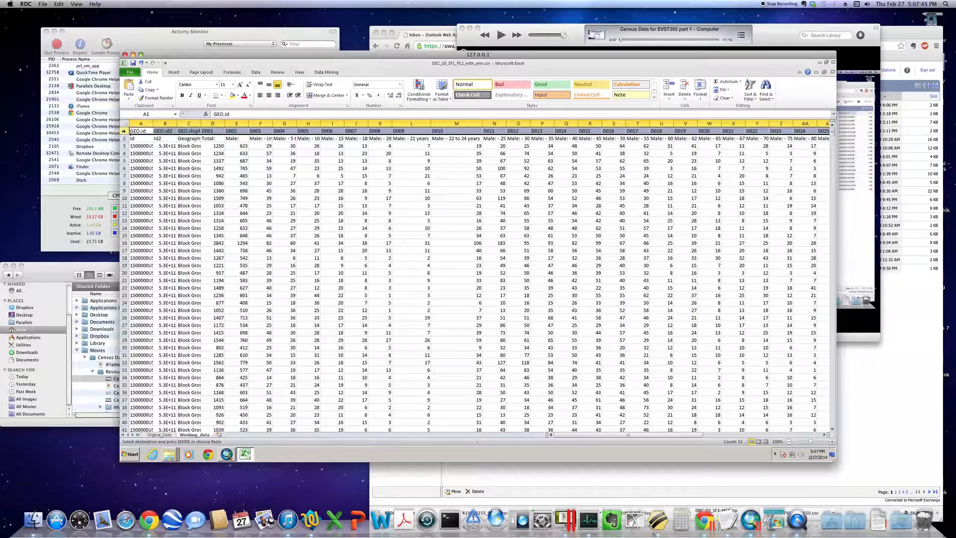
right_click(124, 131)
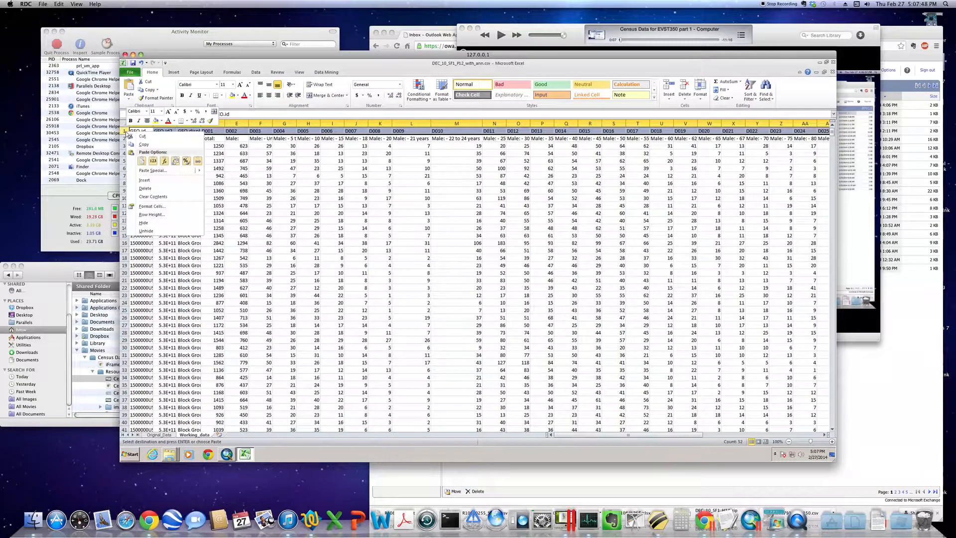
left_click(156, 189)
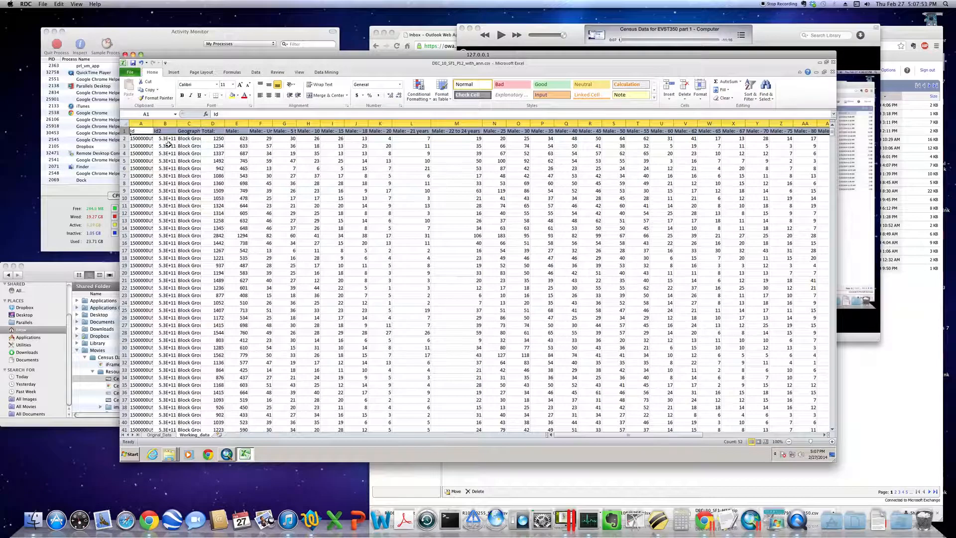
left_click(189, 168)
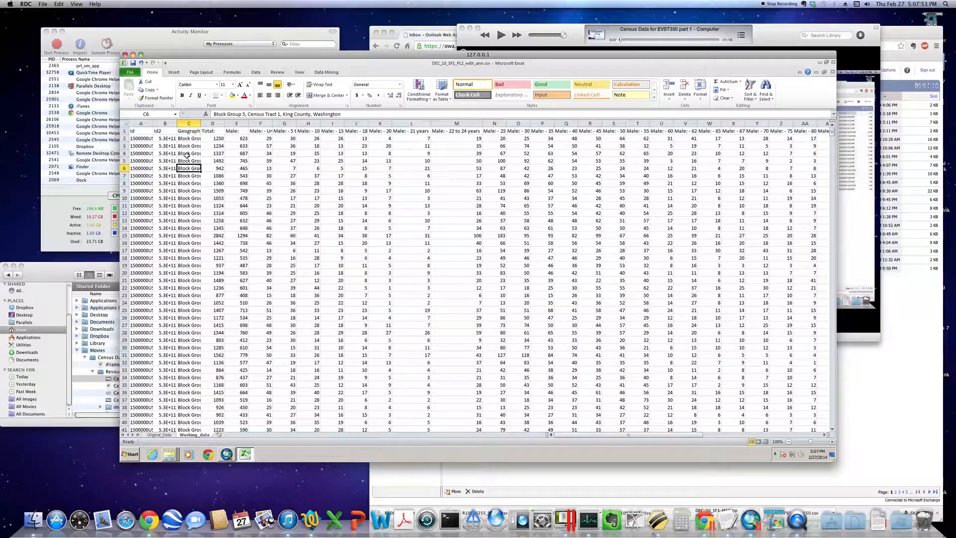
Replace every colon in Working_data with nothing, starting from cell A1.
left_click(145, 131)
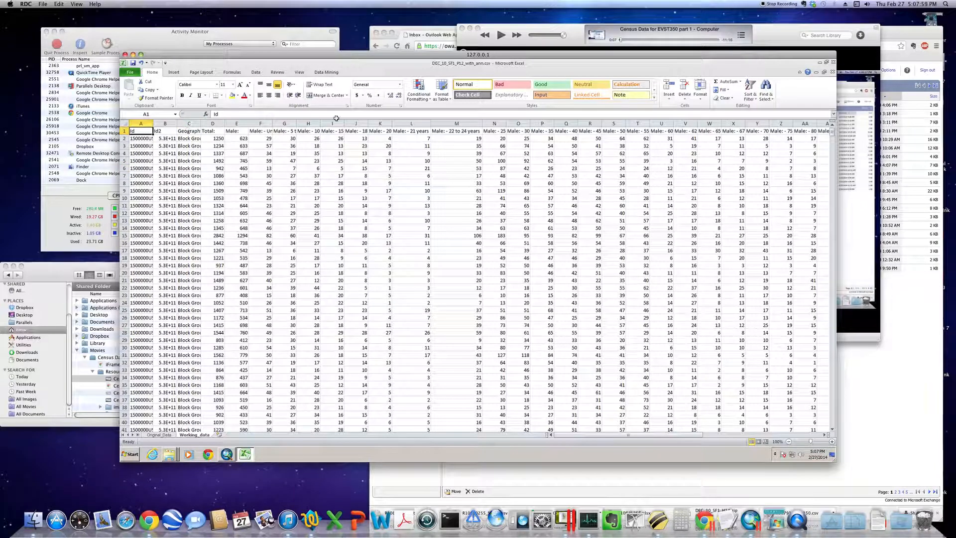
left_click(768, 92)
left_click(777, 107)
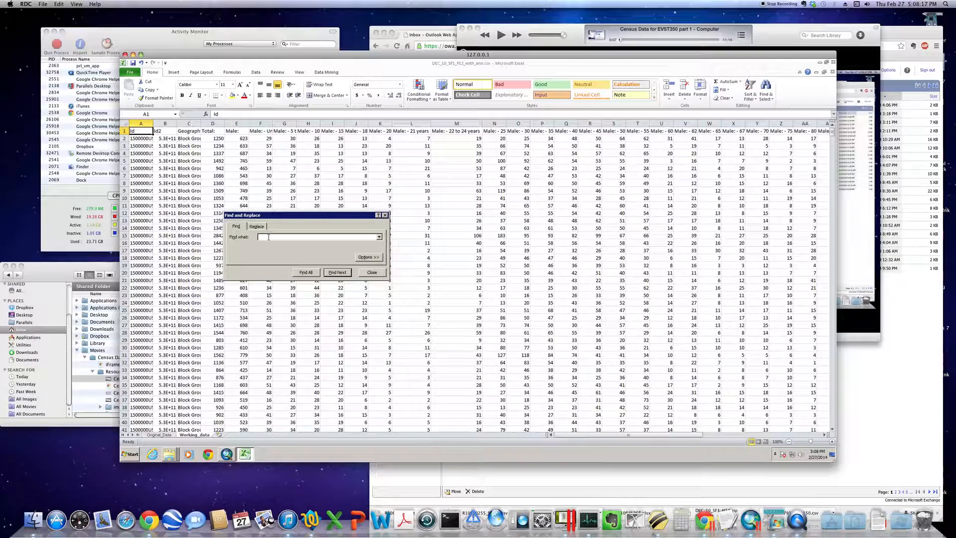
type(":")
left_click(257, 226)
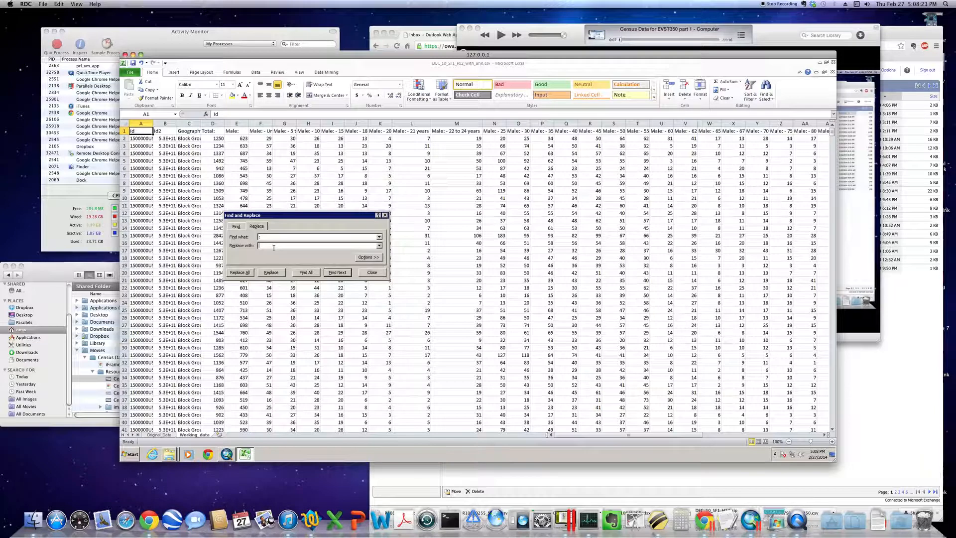
left_click(239, 273)
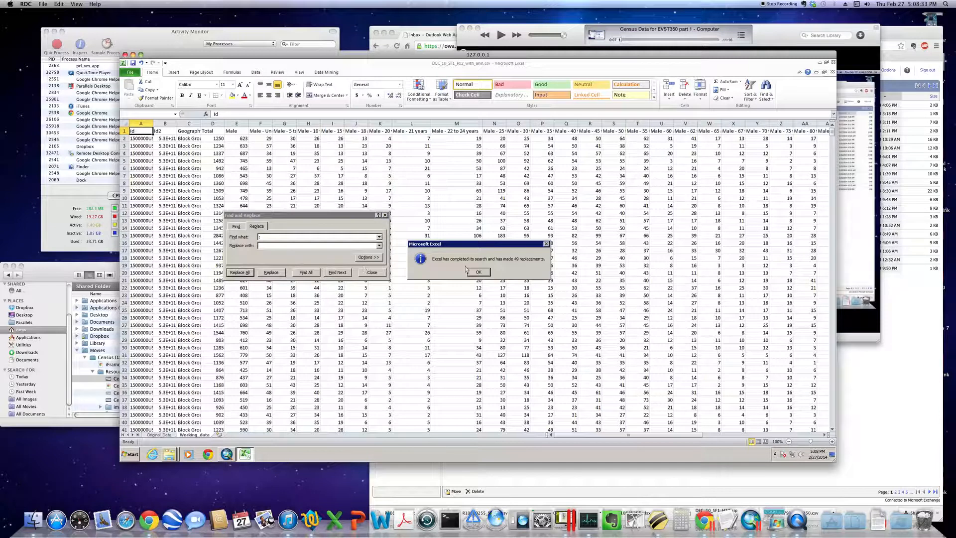
left_click(481, 272)
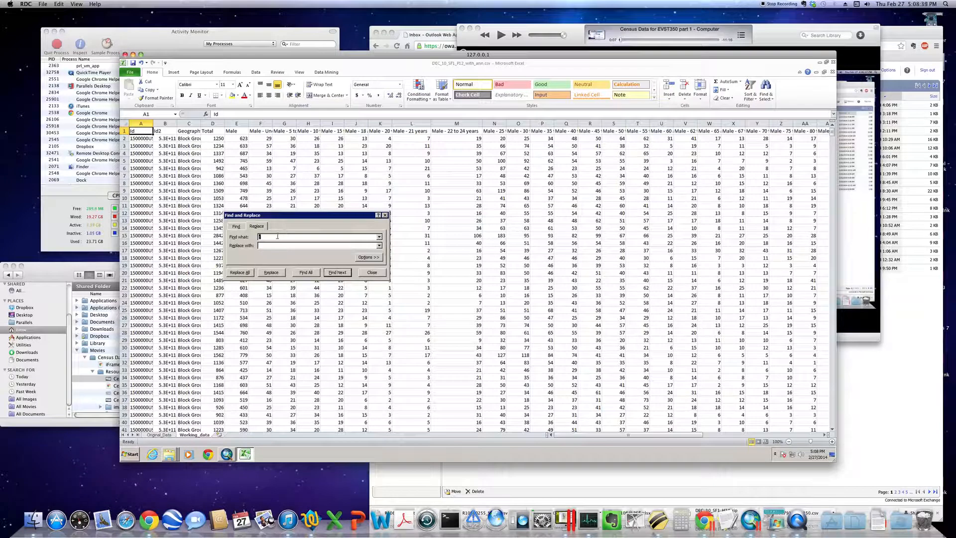
Remove all spaces from Working_data by replacing them with nothing.
key("BackSpace")
left_click(246, 275)
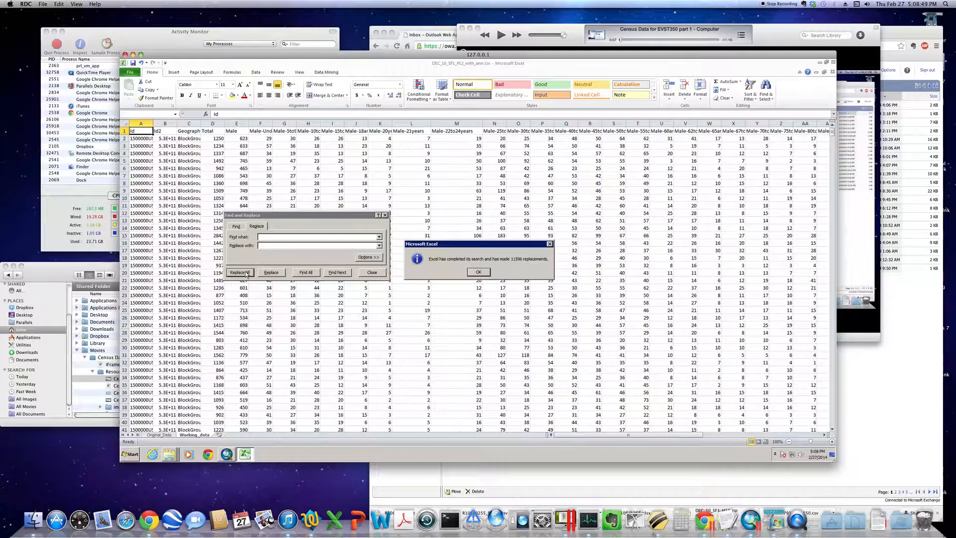
left_click(479, 272)
Try one more replace-all with an empty replacement across Working_data.
left_click(279, 236)
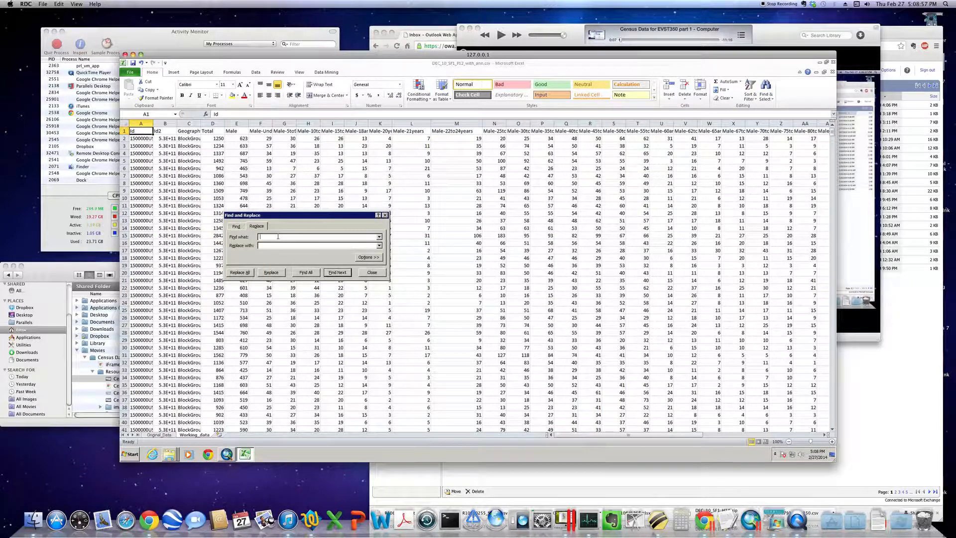
left_click(240, 273)
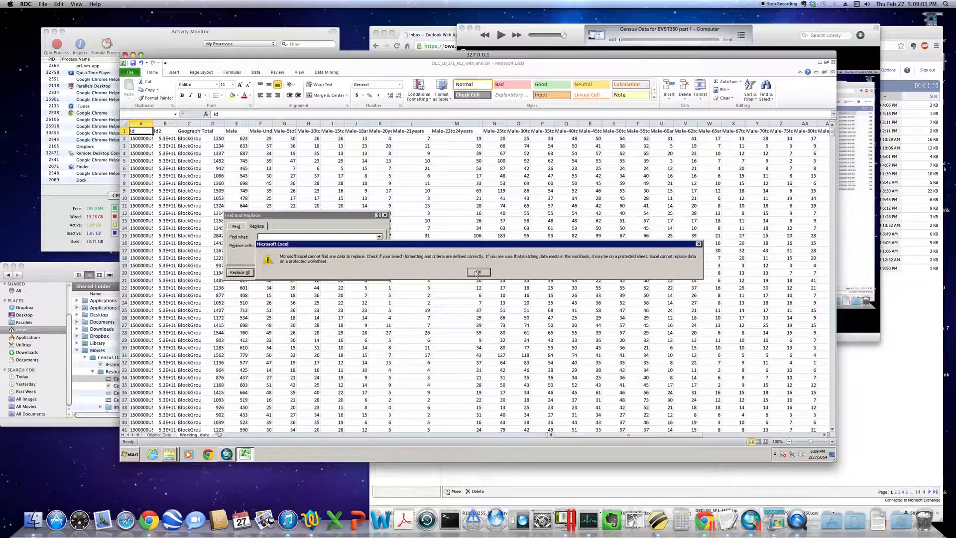
left_click(477, 273)
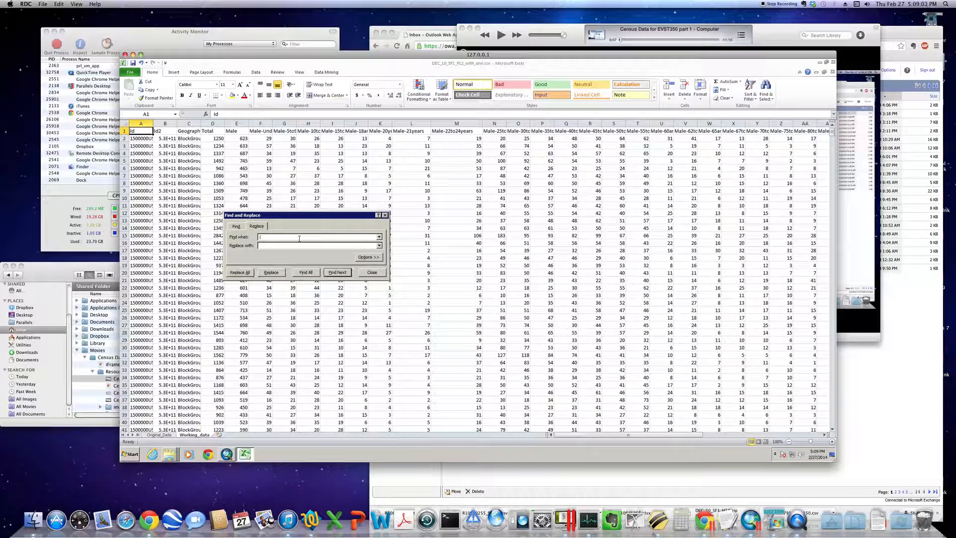
Examine the full text of the male age-group headers in row 1, from column F through column Q.
left_click(260, 130)
left_click(285, 131)
left_click(309, 131)
left_click(339, 131)
left_click(353, 131)
left_click(384, 131)
left_click(410, 130)
left_click(456, 131)
left_click(492, 131)
left_click(528, 131)
left_click(546, 132)
left_click(559, 131)
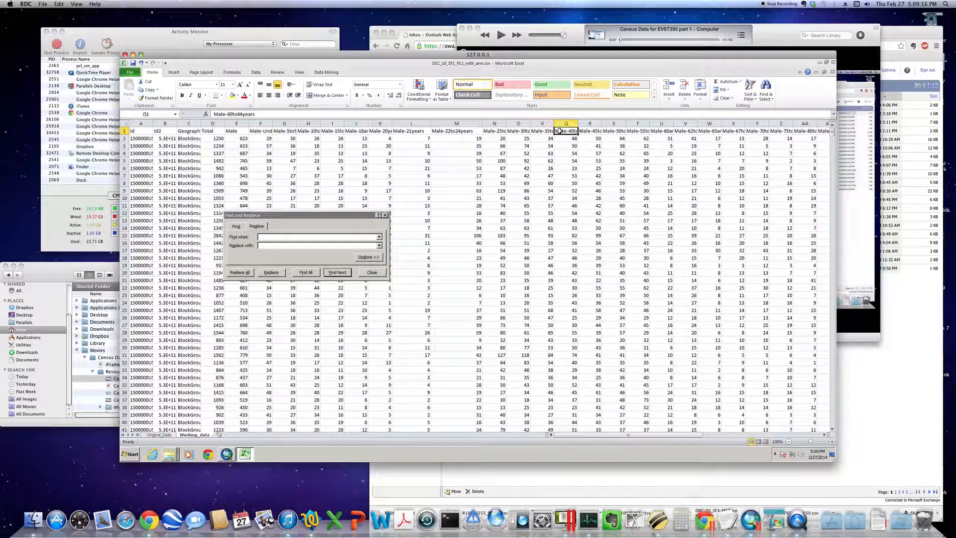
Replace every hyphen in Working_data with an underscore.
left_click(283, 236)
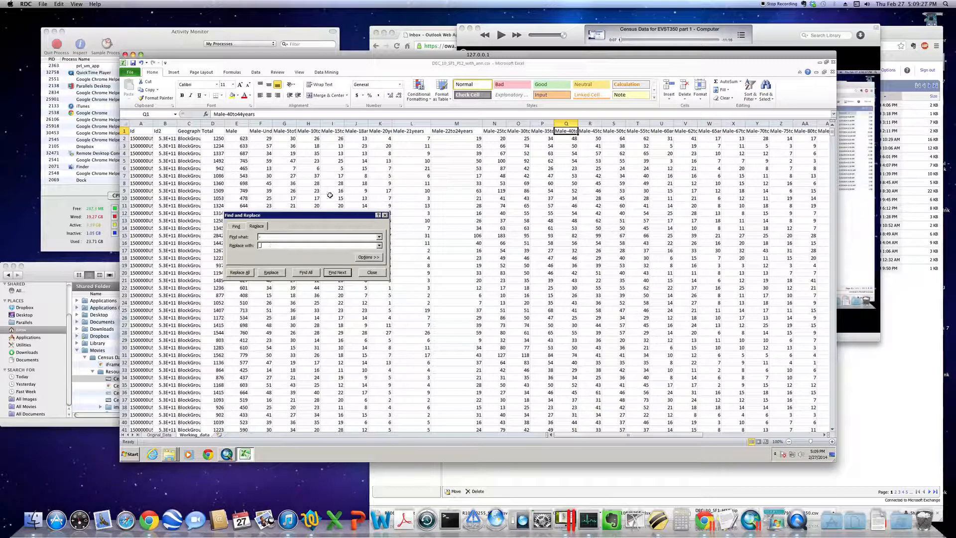
left_click(248, 274)
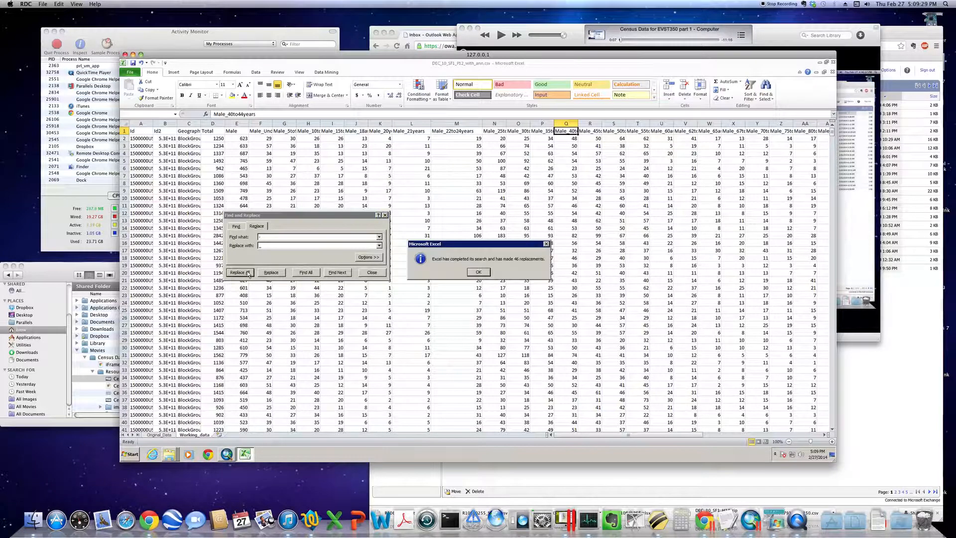
left_click(477, 272)
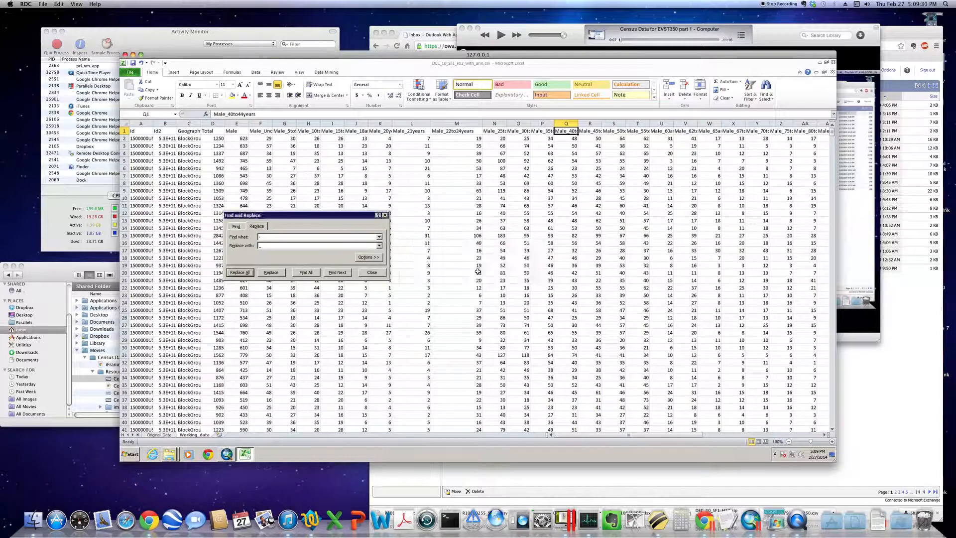
Check the full text of the male age-group headers from column T through AA and close Find and Replace.
left_click(641, 131)
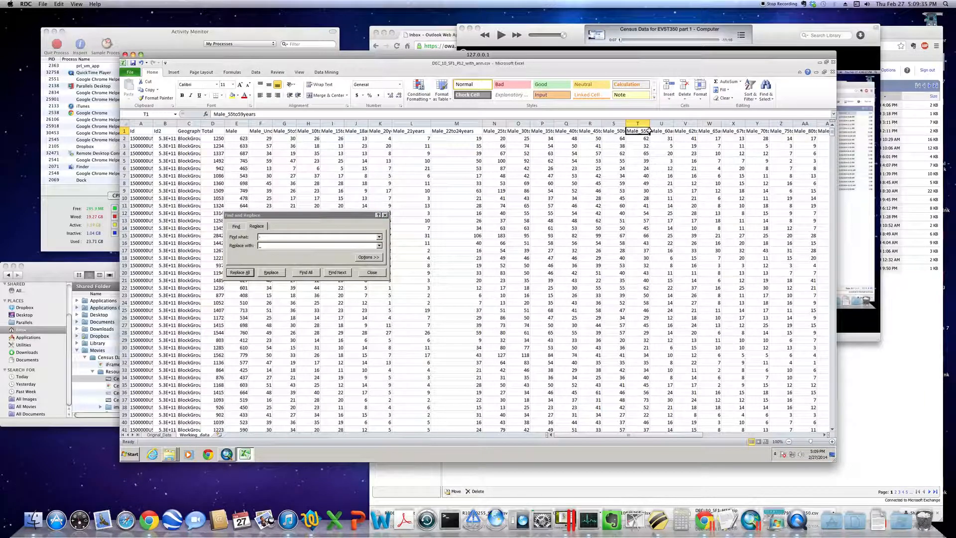
left_click(662, 131)
left_click(694, 131)
left_click(707, 131)
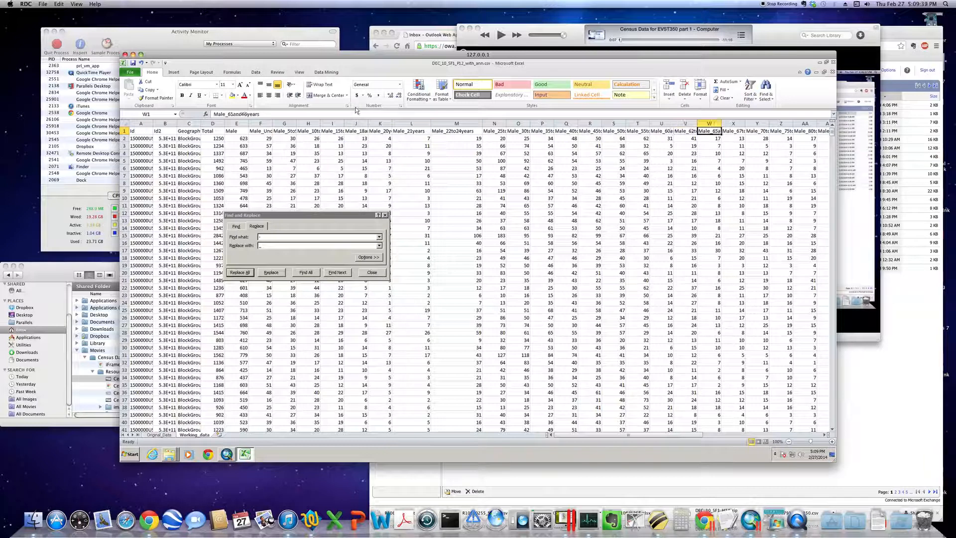
left_click(734, 131)
left_click(760, 131)
left_click(780, 131)
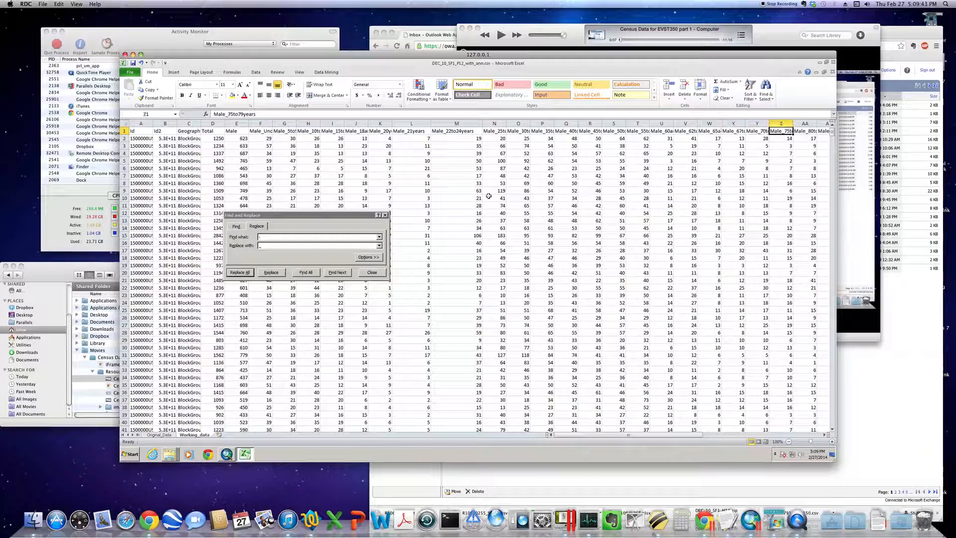
left_click(807, 131)
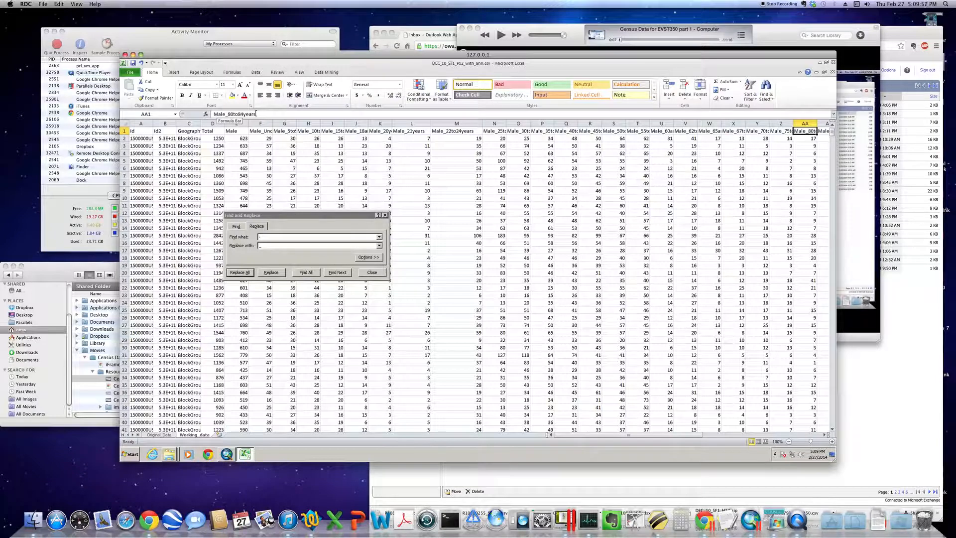
left_click(371, 272)
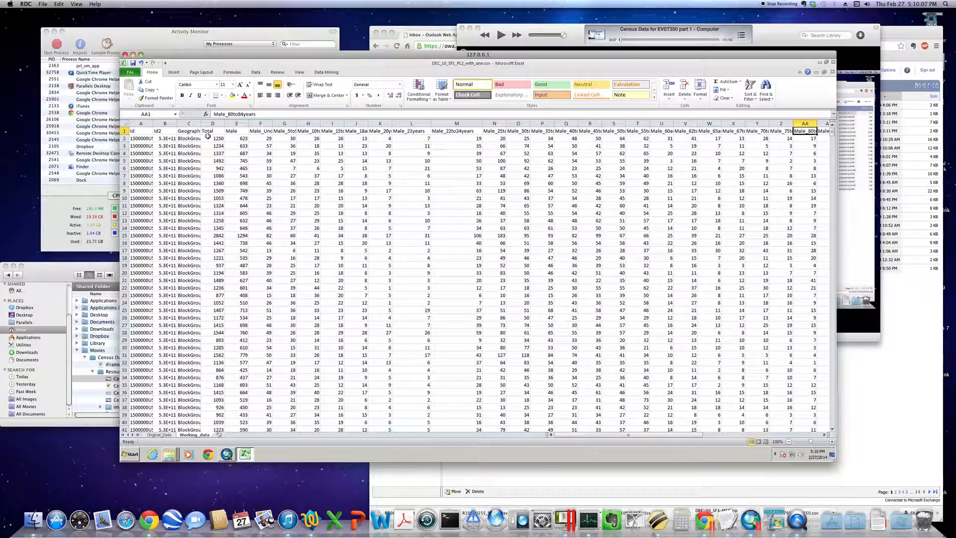
Autofit column B and rename its Id2 header to FIPS.
left_click(171, 123)
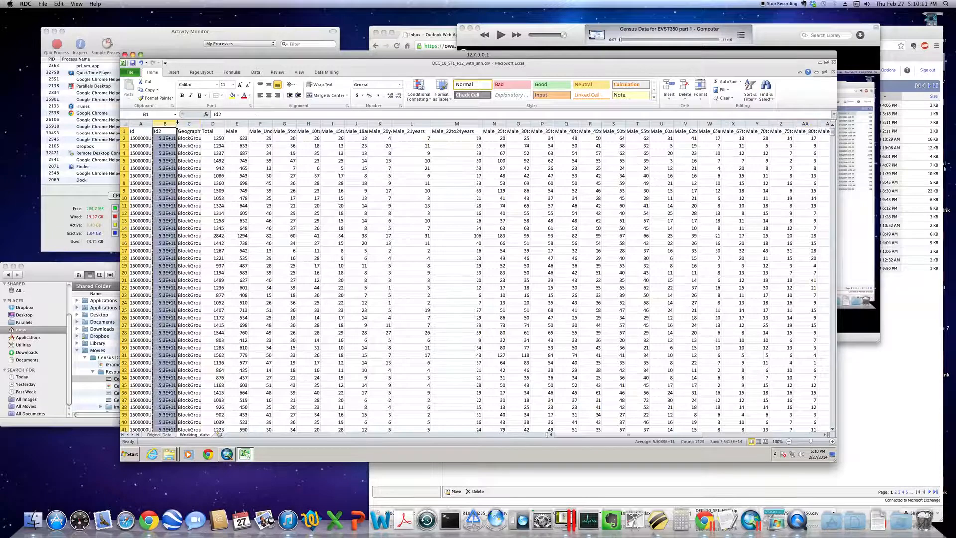
double_click(176, 124)
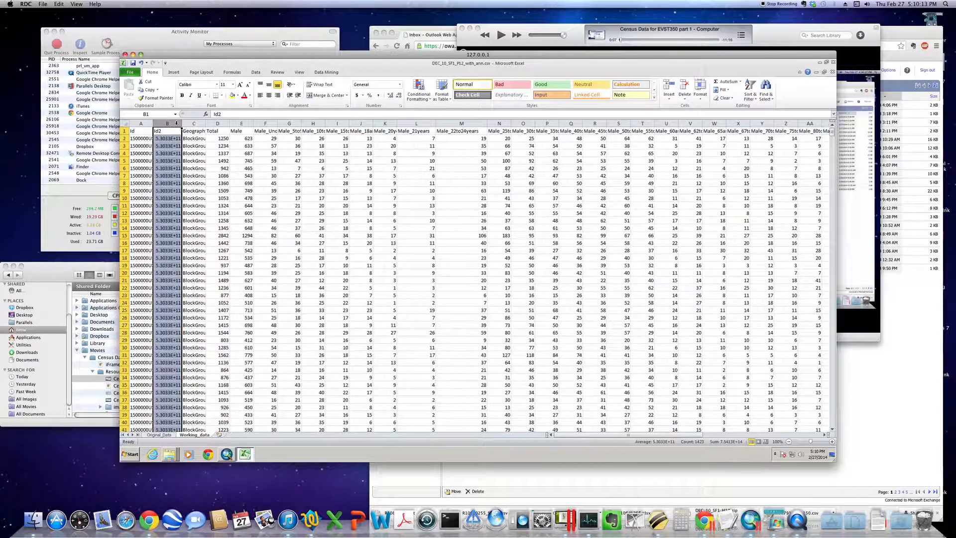
left_click(173, 131)
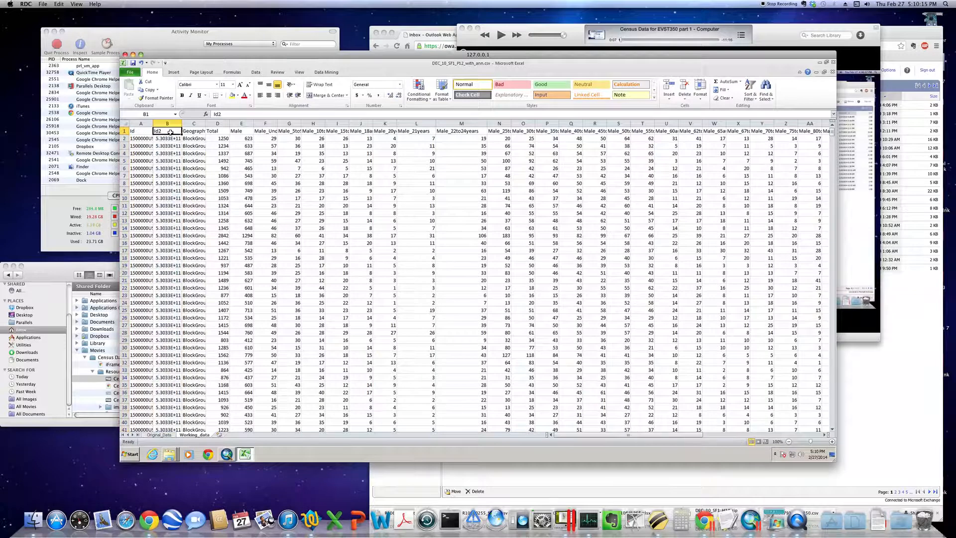
double_click(170, 131)
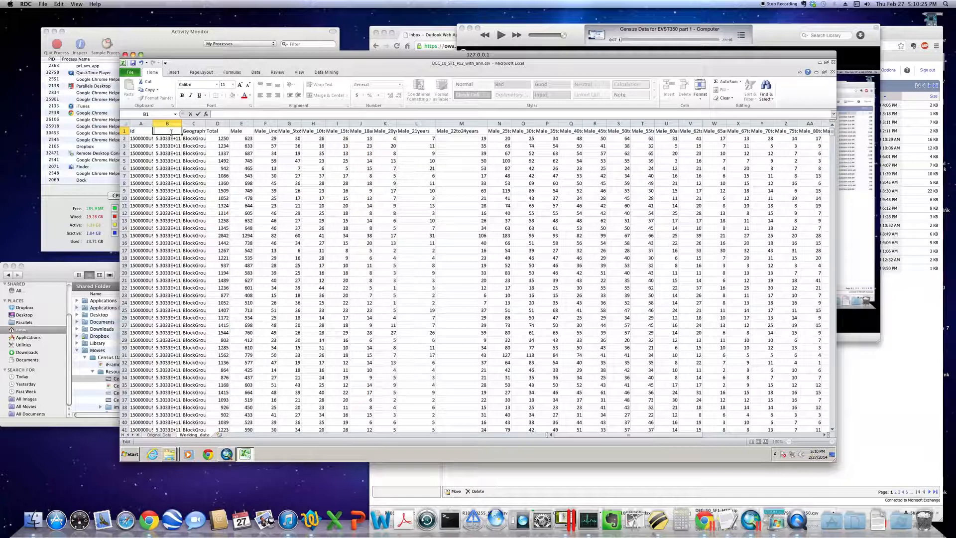
type("IP")
key("Return")
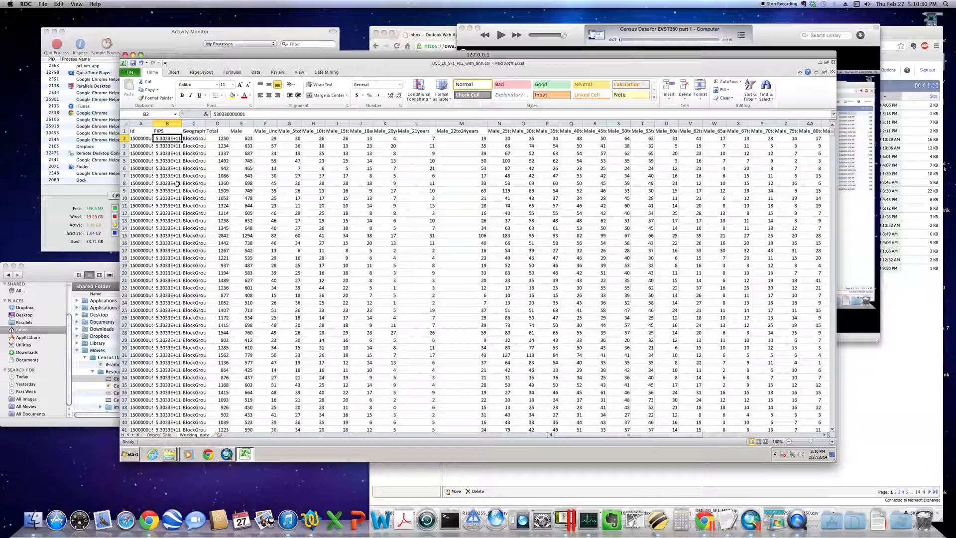
Insert two blank columns between the FIPS column B and the Geography column.
left_click(175, 123)
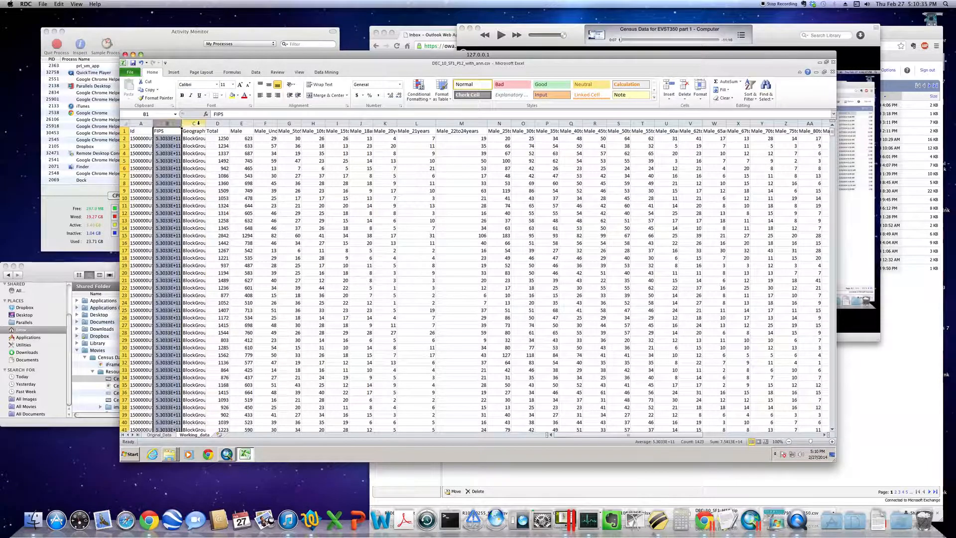
left_click(198, 123)
right_click(197, 124)
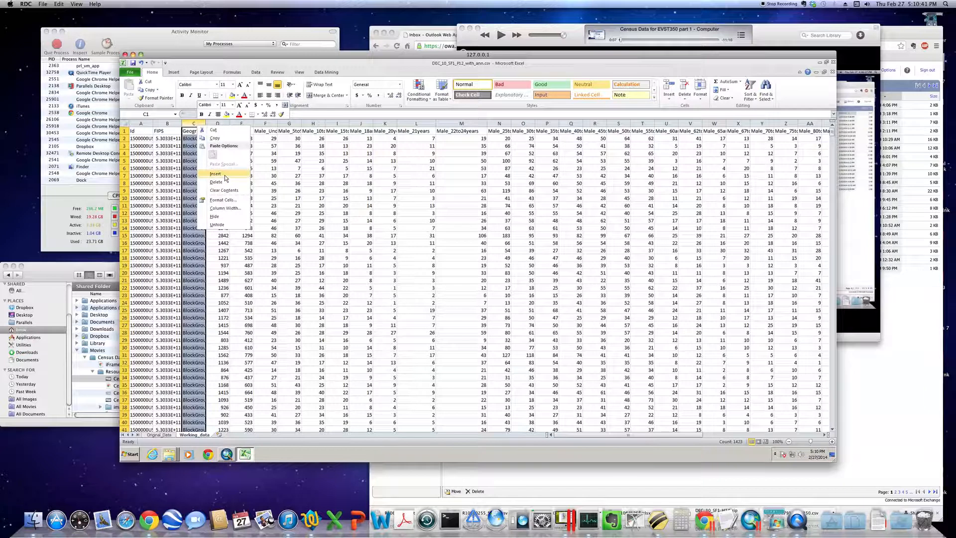
left_click(194, 121)
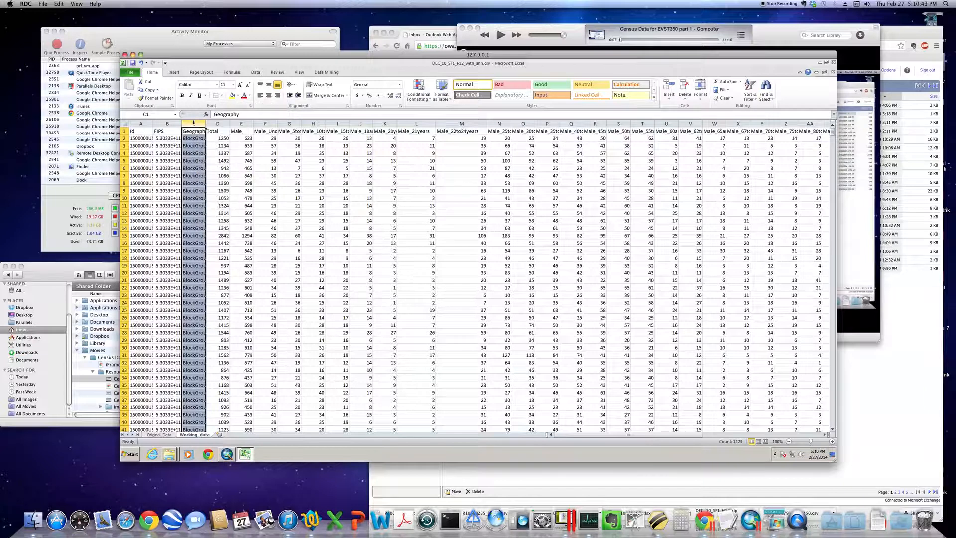
right_click(193, 122)
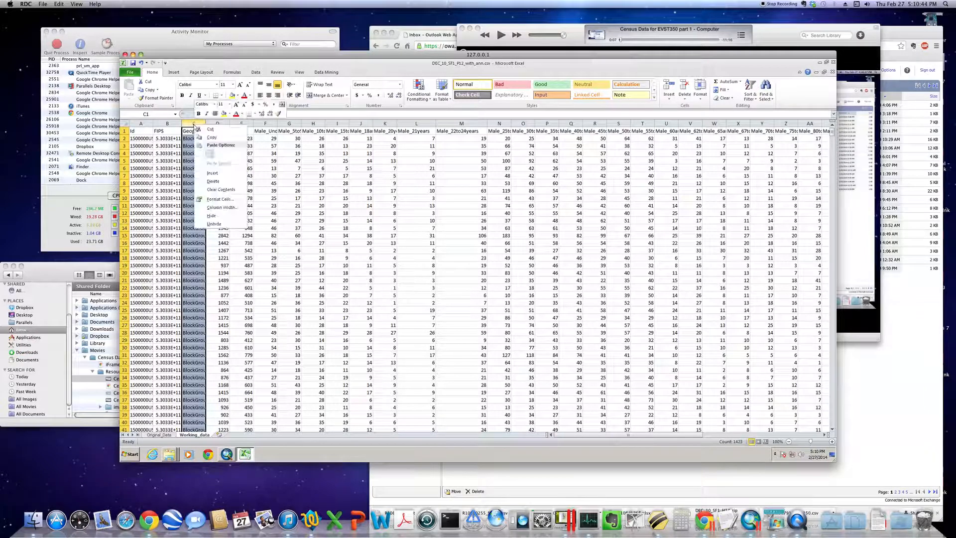
left_click(225, 173)
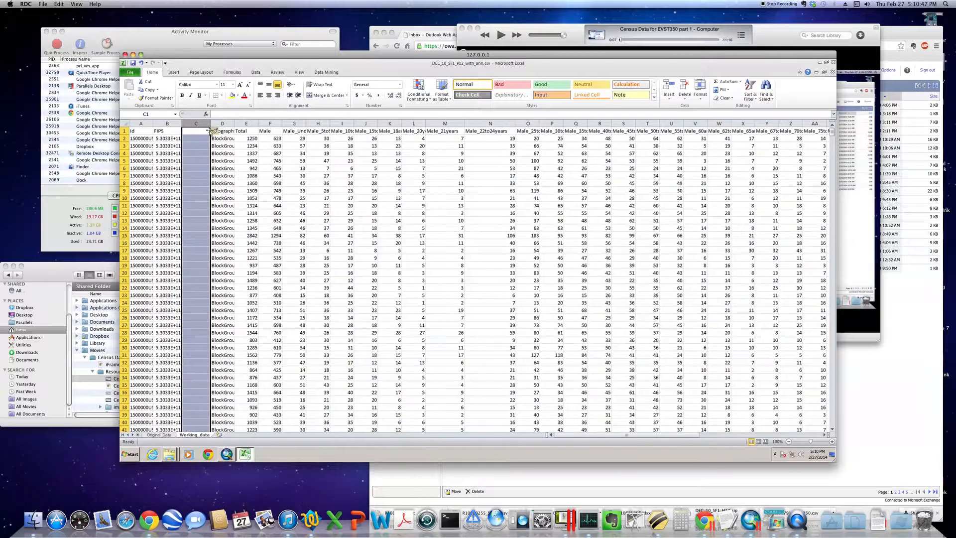
right_click(209, 125)
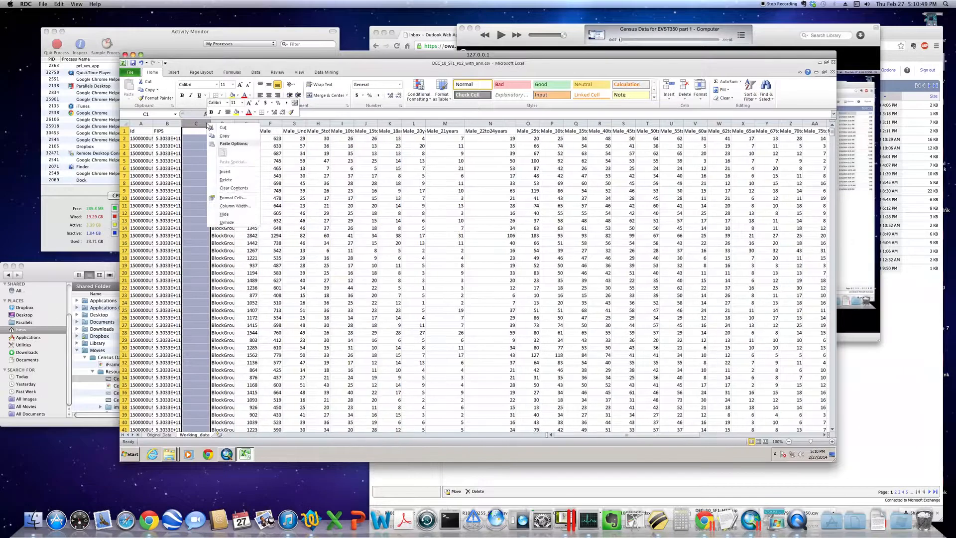
left_click(225, 171)
left_click(207, 198)
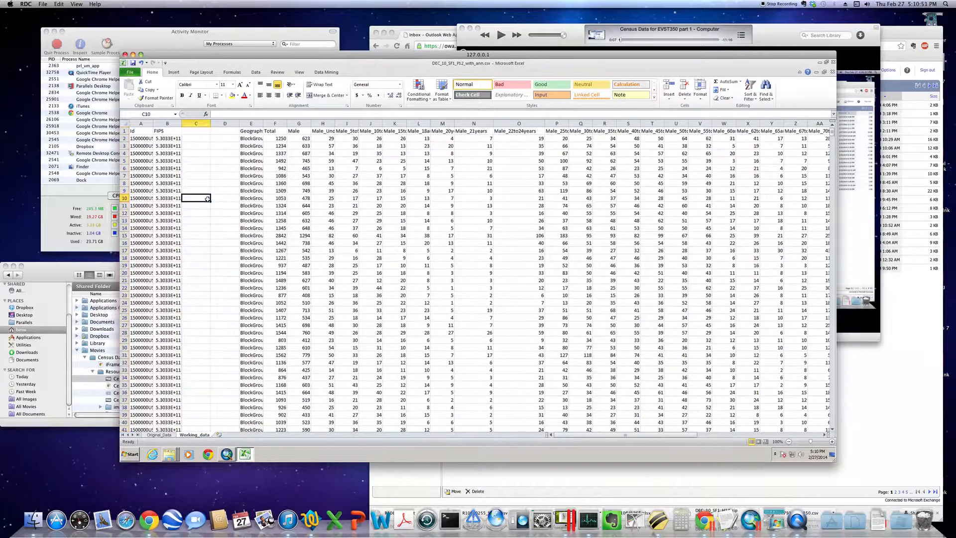
Copy the FIPS header from B1 into the new header cells C1 and D1.
left_click(162, 131)
key("ctrl+c")
left_click_drag(195, 131, 217, 132)
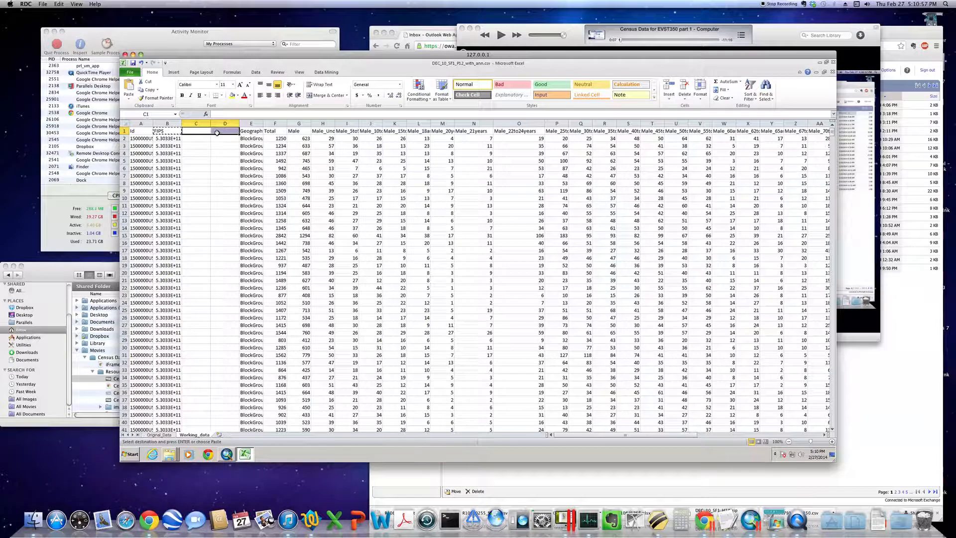
key("ctrl+v")
left_click(195, 140)
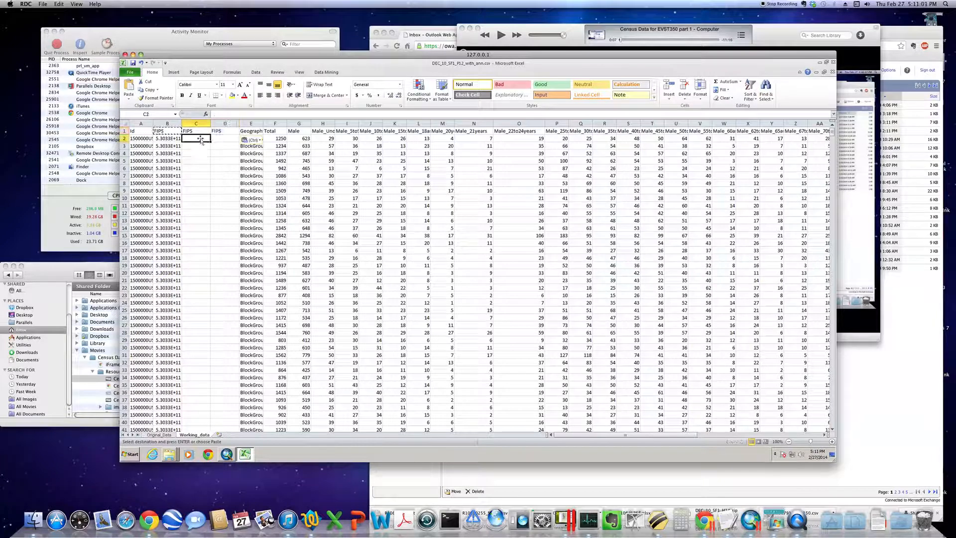
key("Escape")
Enter the formula =TEXT(B2,"0") in C2 to convert the FIPS code to text, and autofit column C.
left_click(174, 140)
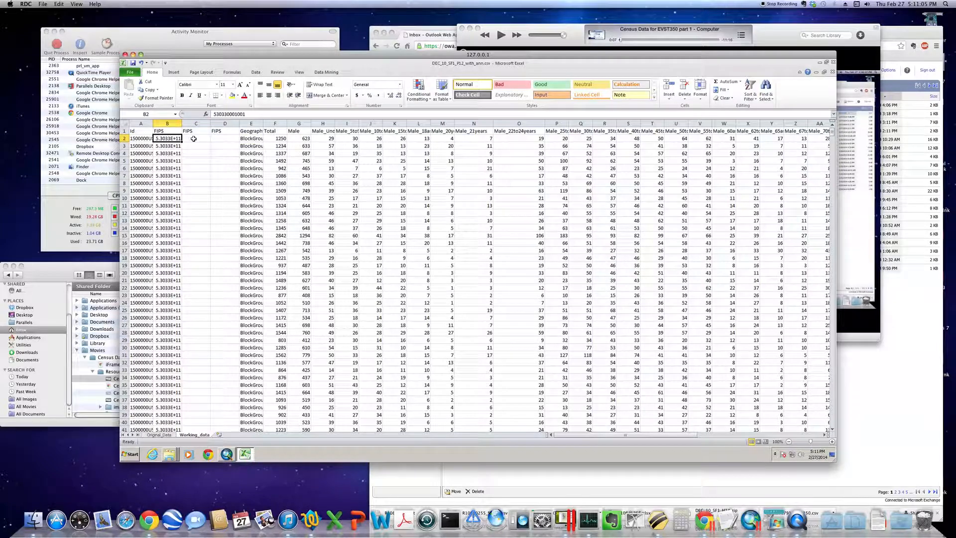
left_click(193, 139)
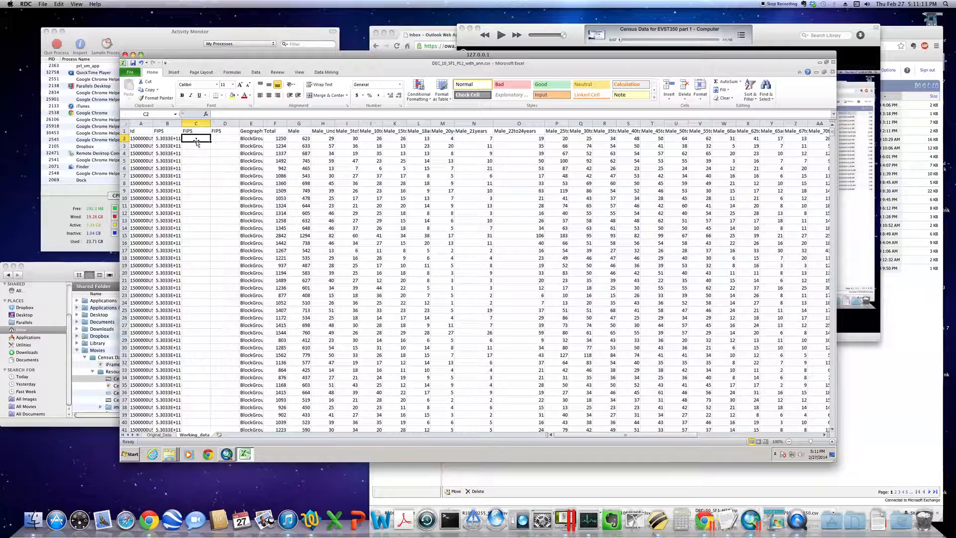
type("=")
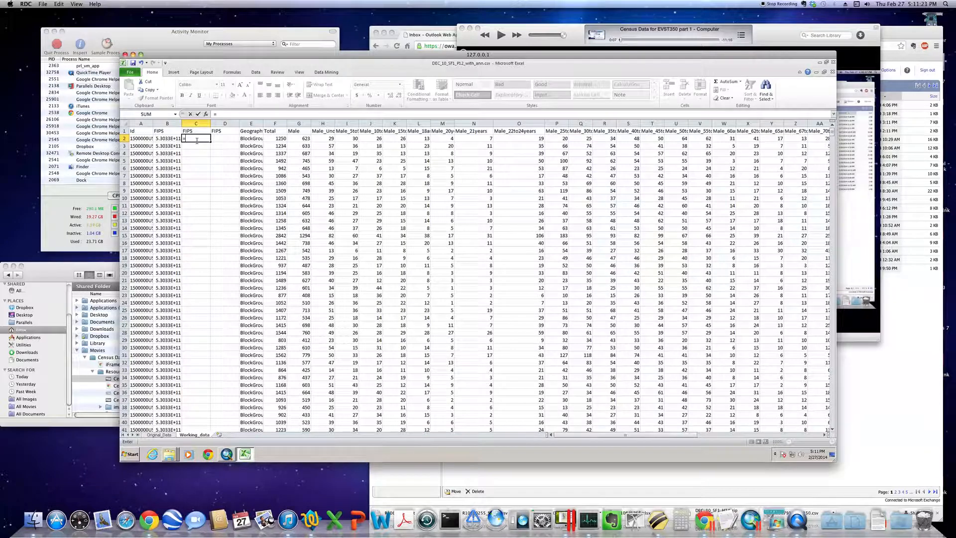
key("BackSpace")
type("=te")
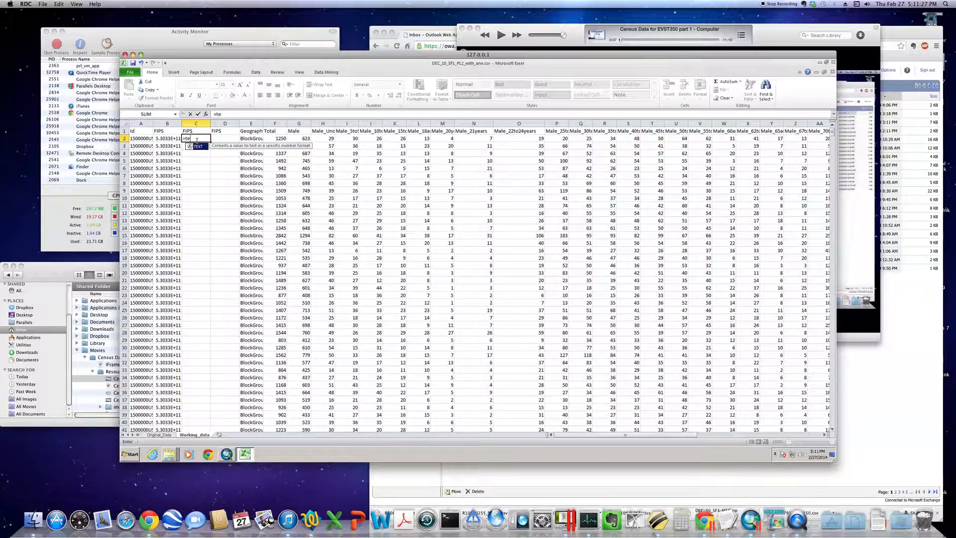
type("xt(")
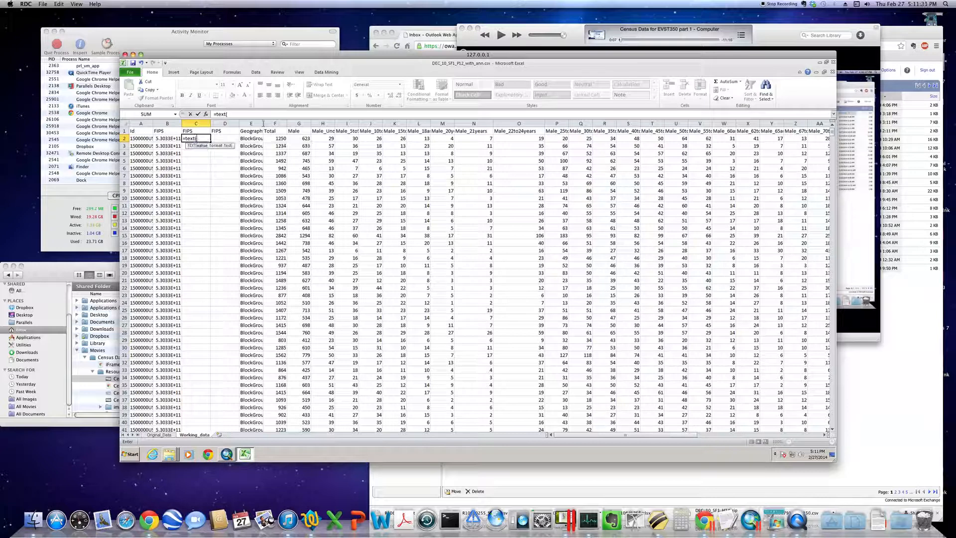
left_click(164, 140)
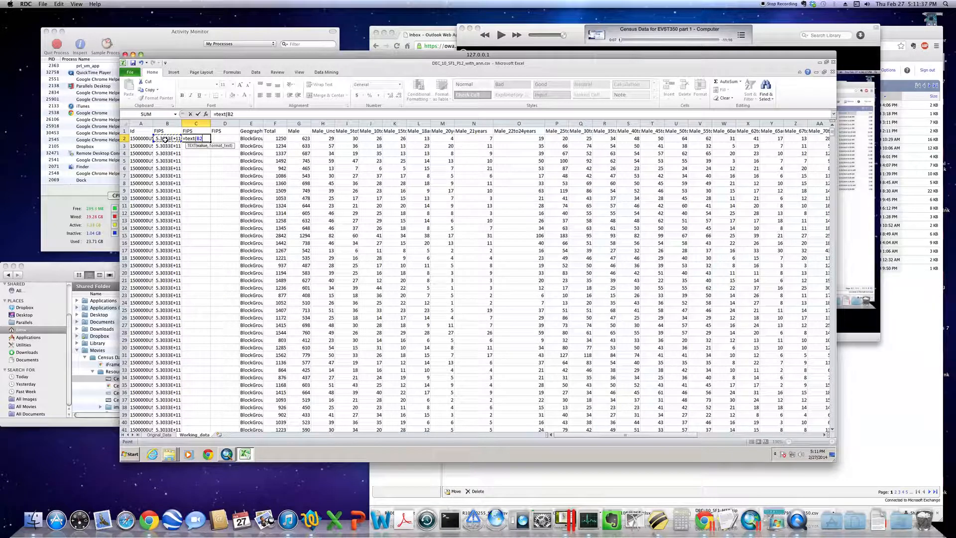
type(",")
type("0")
type("\"")
type(")")
key("Return")
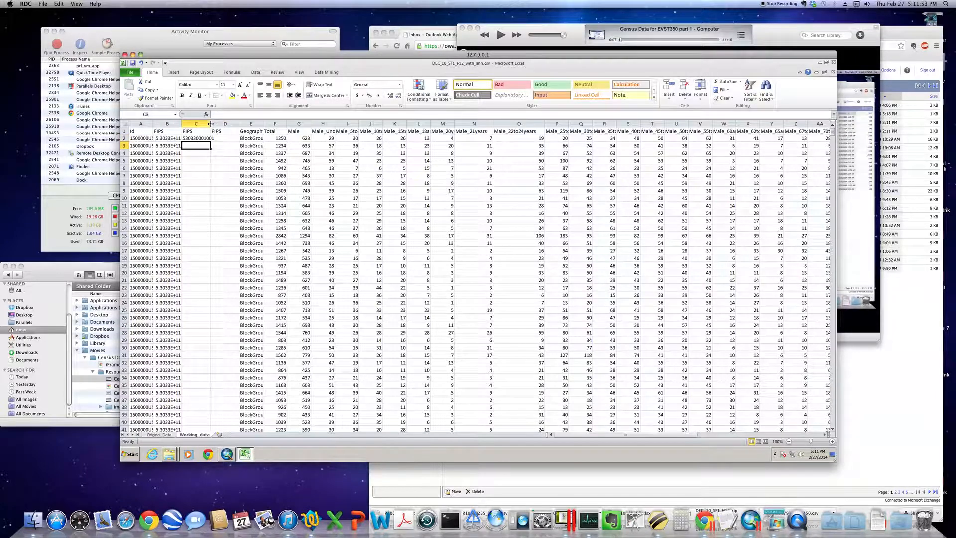
double_click(211, 123)
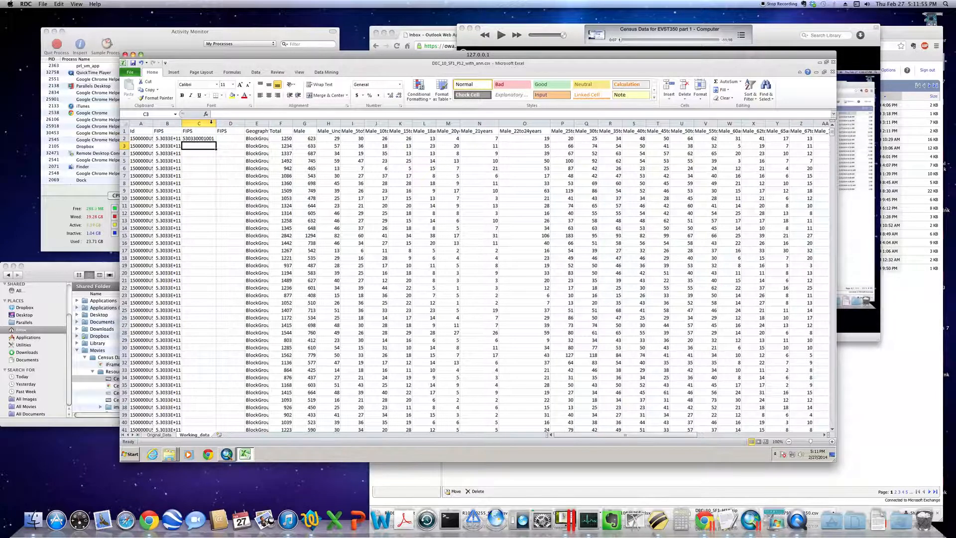
Copy the TEXT formula from C2 into column C from C3 down to the last worksheet row.
left_click(200, 138)
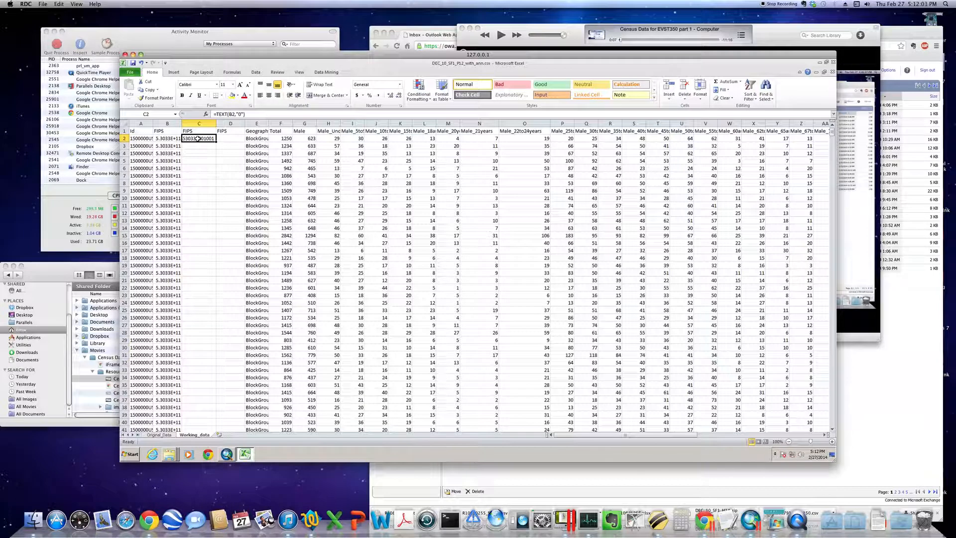
right_click(198, 139)
left_click(226, 152)
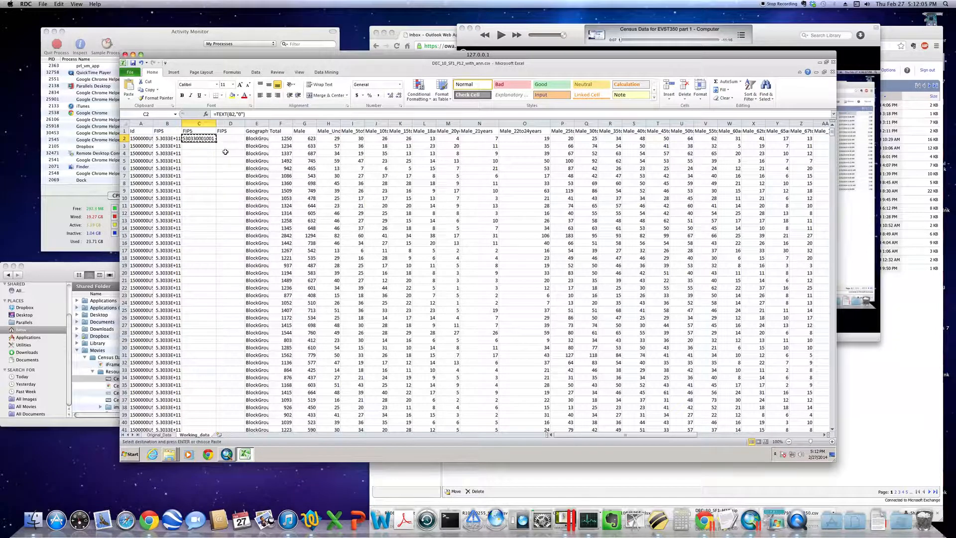
left_click(203, 146)
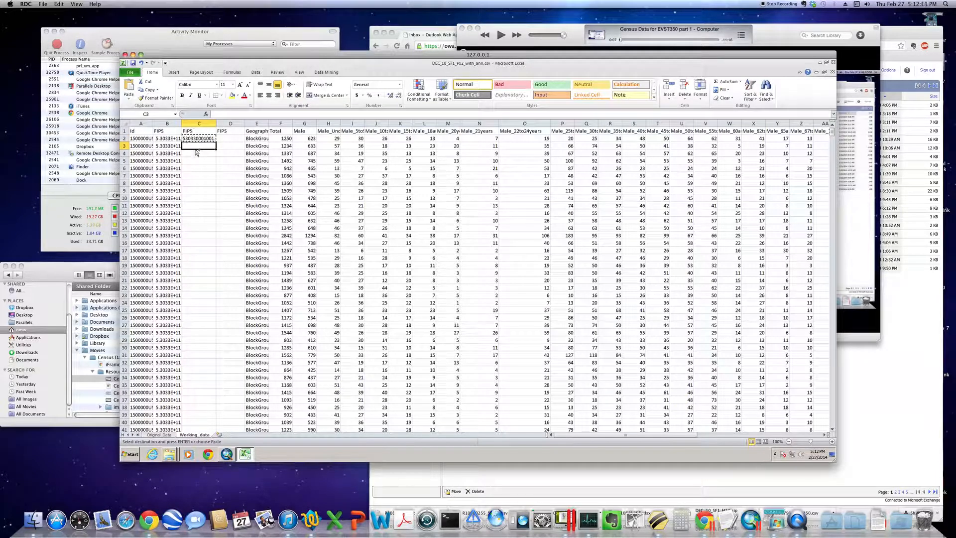
key("ctrl+shift+Down")
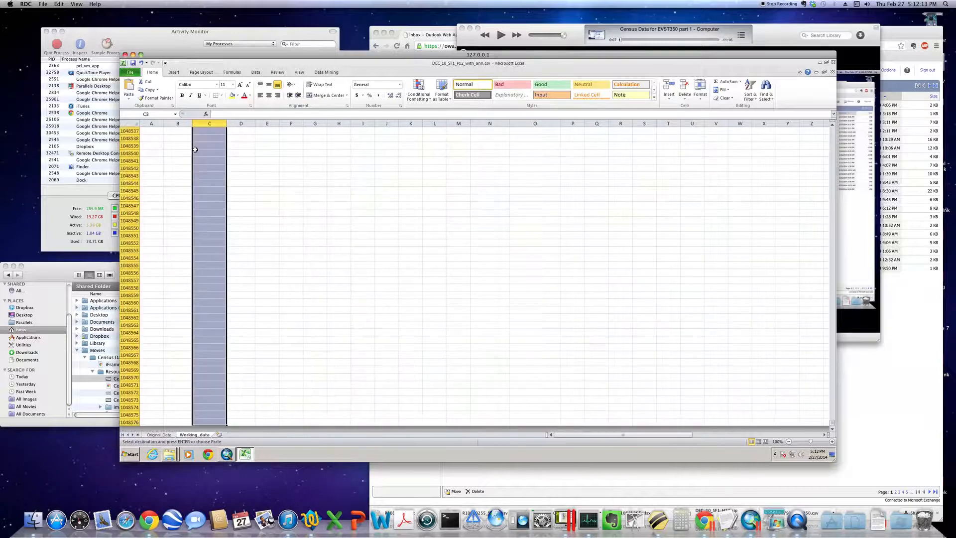
scroll(282, 210, "up", 2)
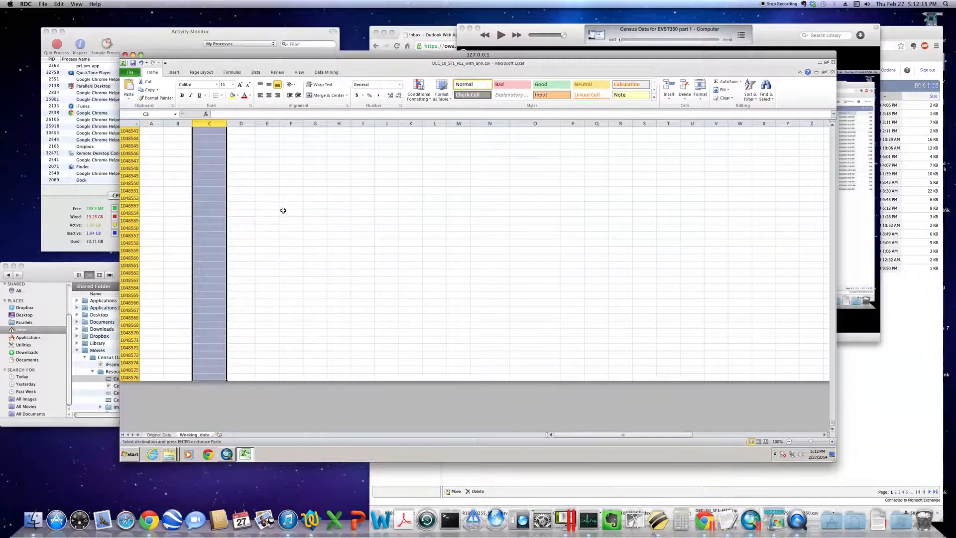
scroll(283, 211, "up", 6)
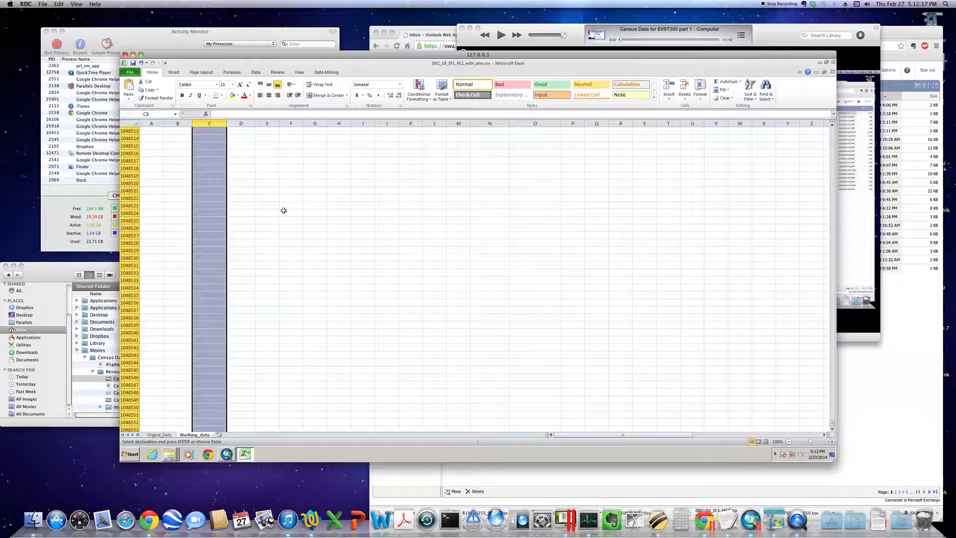
scroll(283, 210, "up", 18)
scroll(284, 211, "up", 5)
right_click(207, 145)
left_click(216, 167)
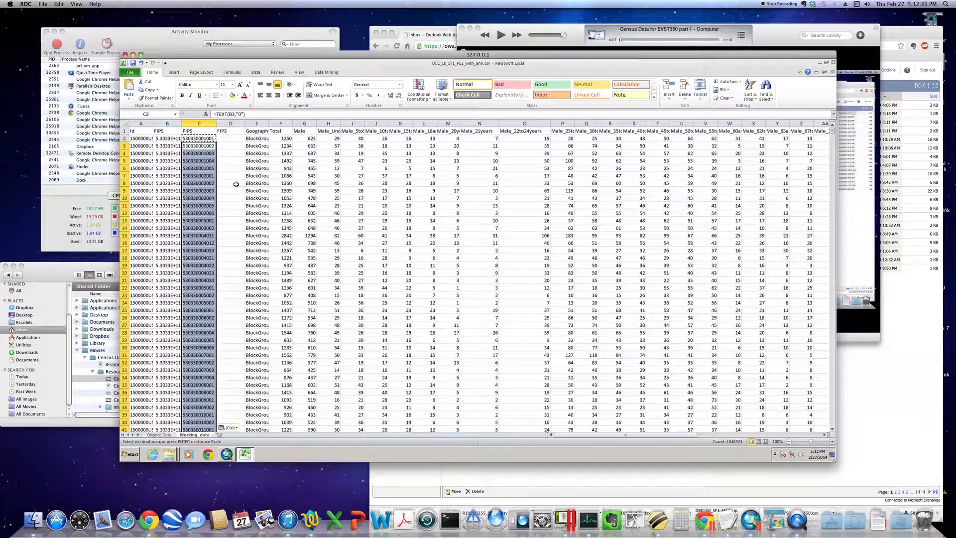
Examine the copied TEXT formulas down column C, including cells C2, C4 and C7, and clear the copy selection.
key("Up")
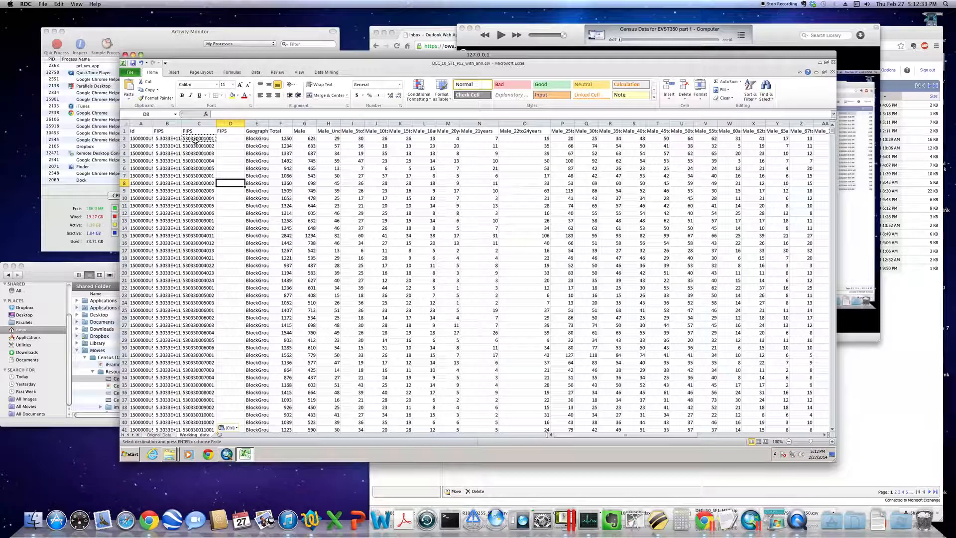
key("Down")
key("Down")
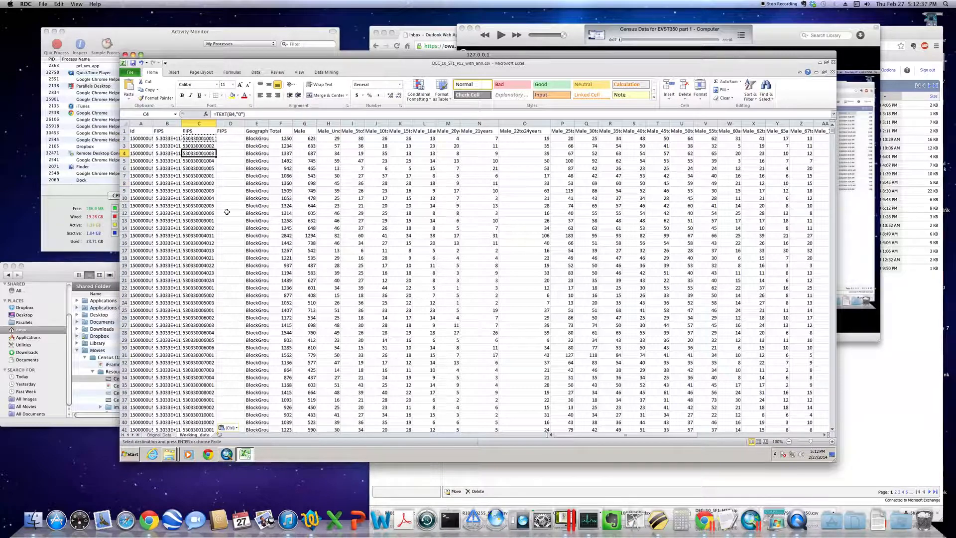
left_click_drag(832, 133, 833, 234)
left_click_drag(833, 234, 821, 121)
left_click(194, 139)
key("Escape")
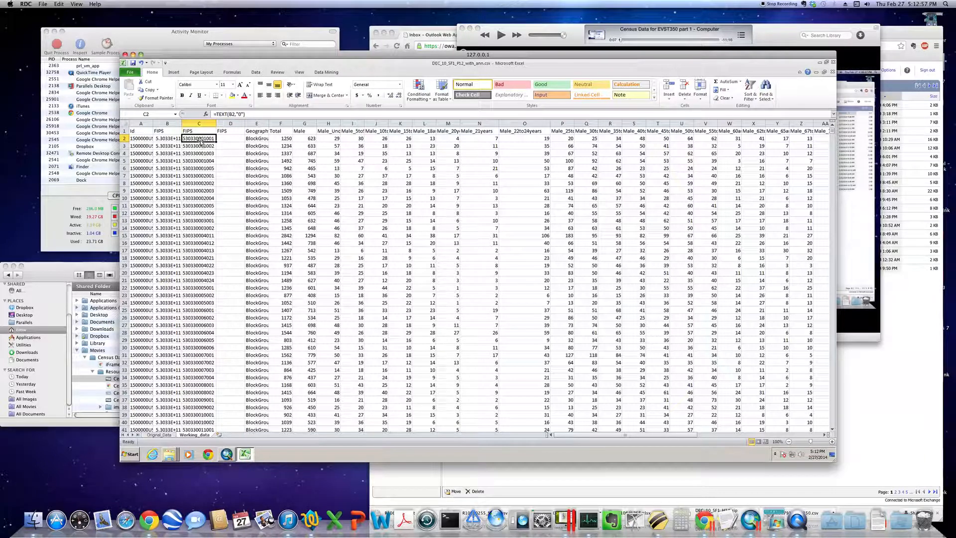
left_click(204, 145)
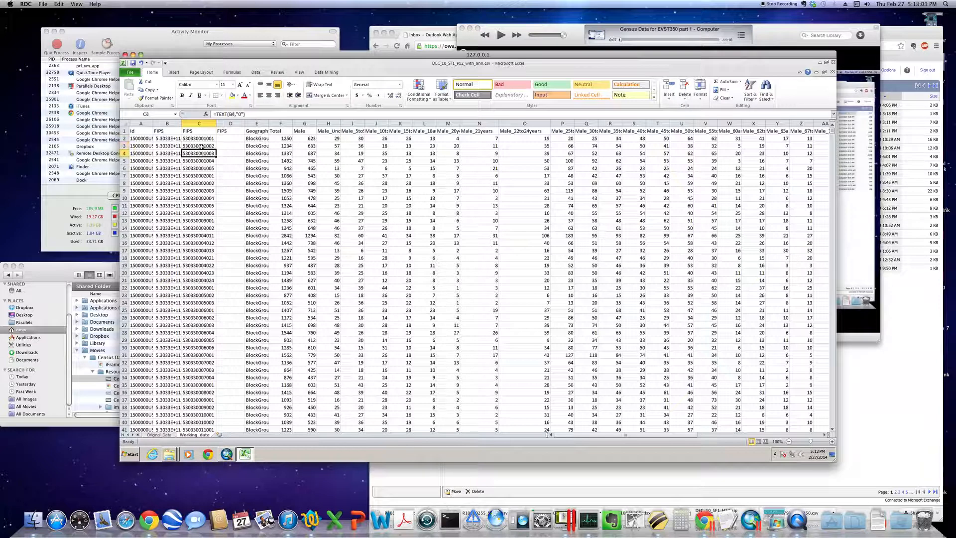
left_click(202, 154)
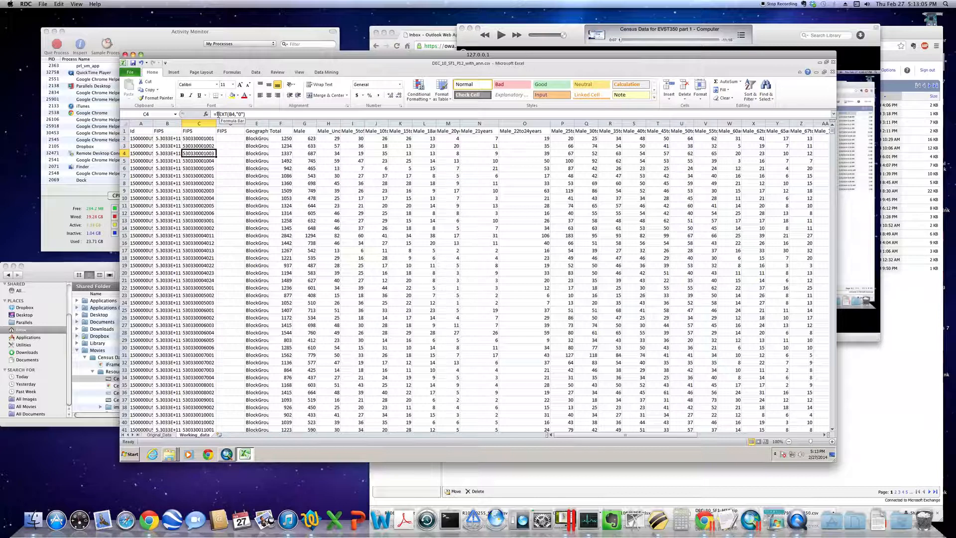
left_click(202, 178)
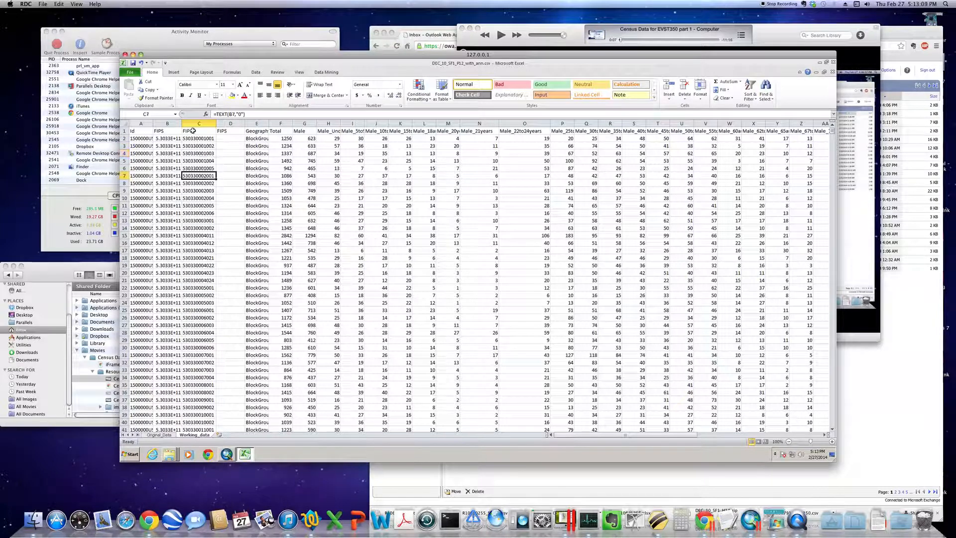
left_click(196, 139)
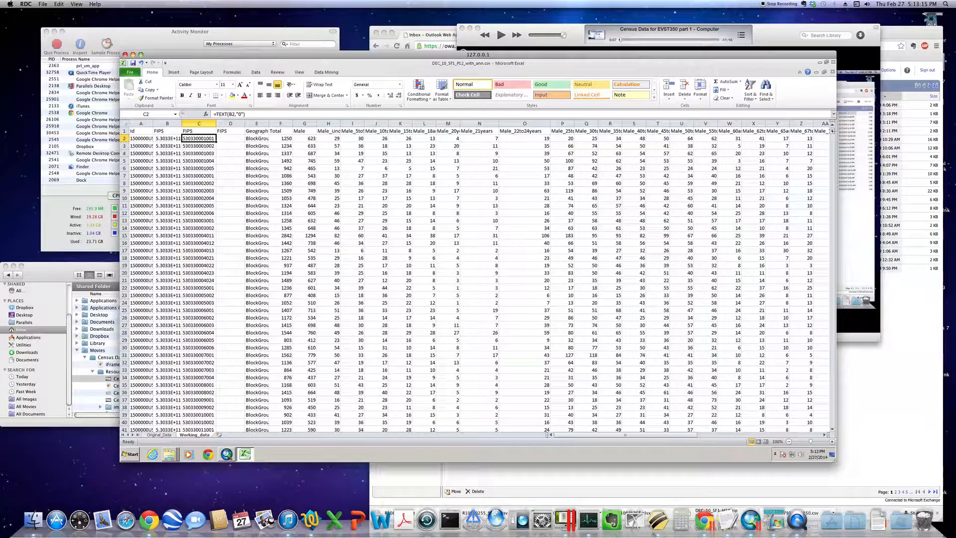
left_click_drag(831, 130, 833, 144)
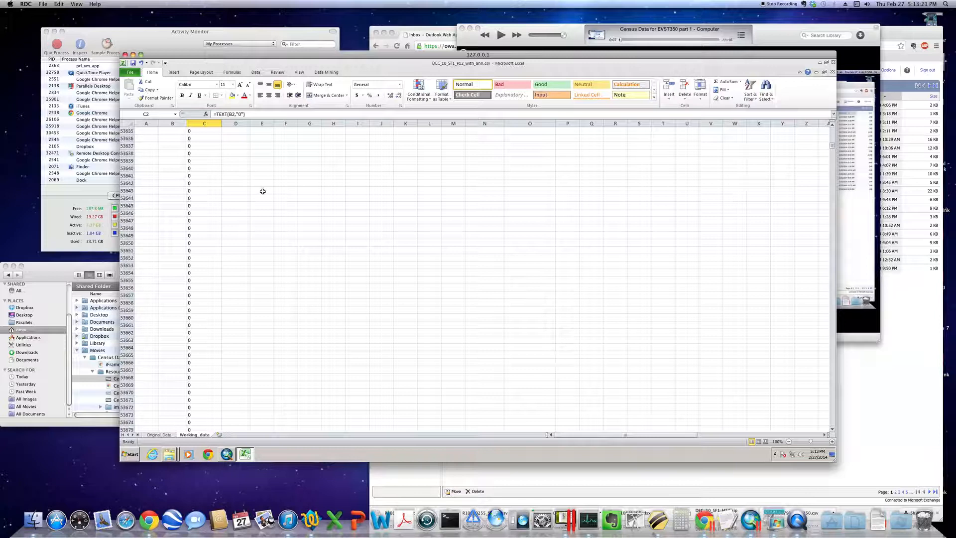
left_click(204, 189, "shift")
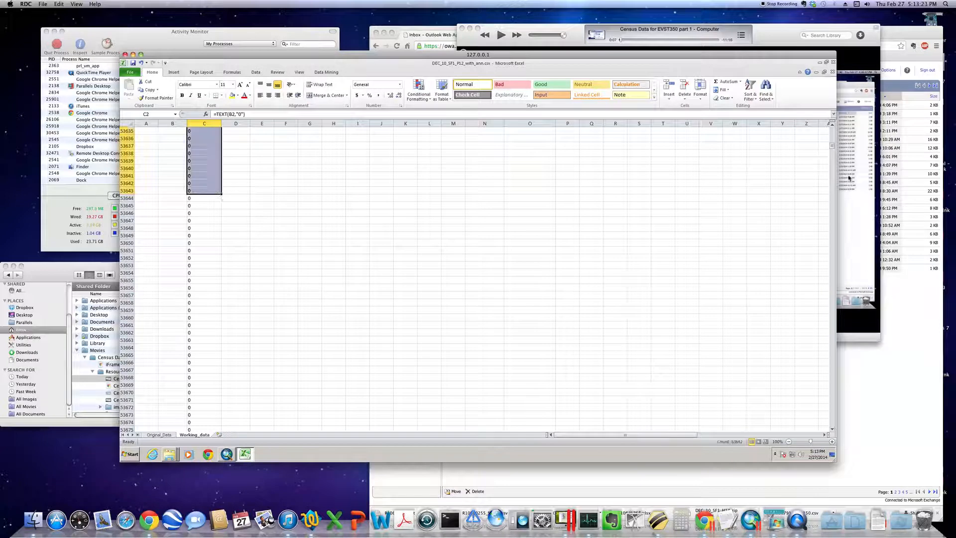
left_click_drag(833, 147, 831, 128)
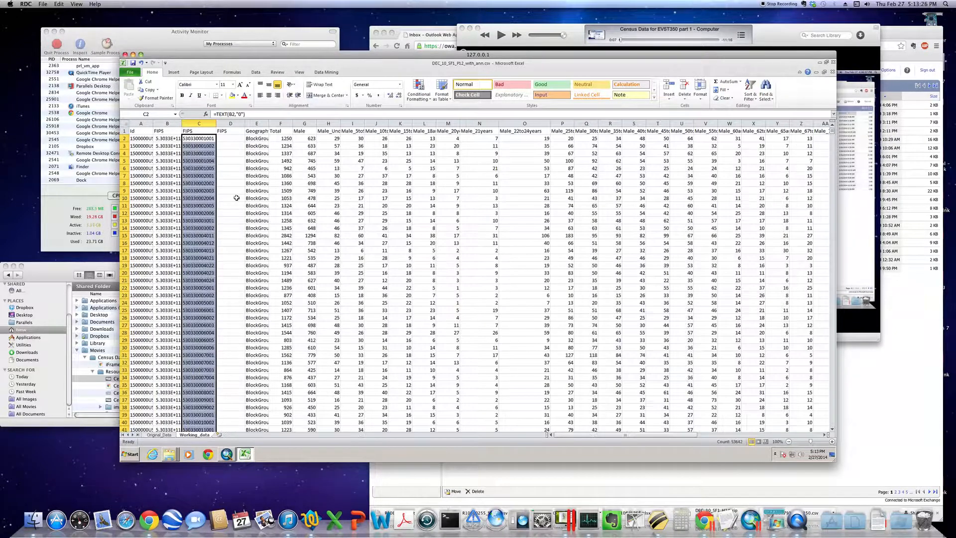
left_click(228, 140)
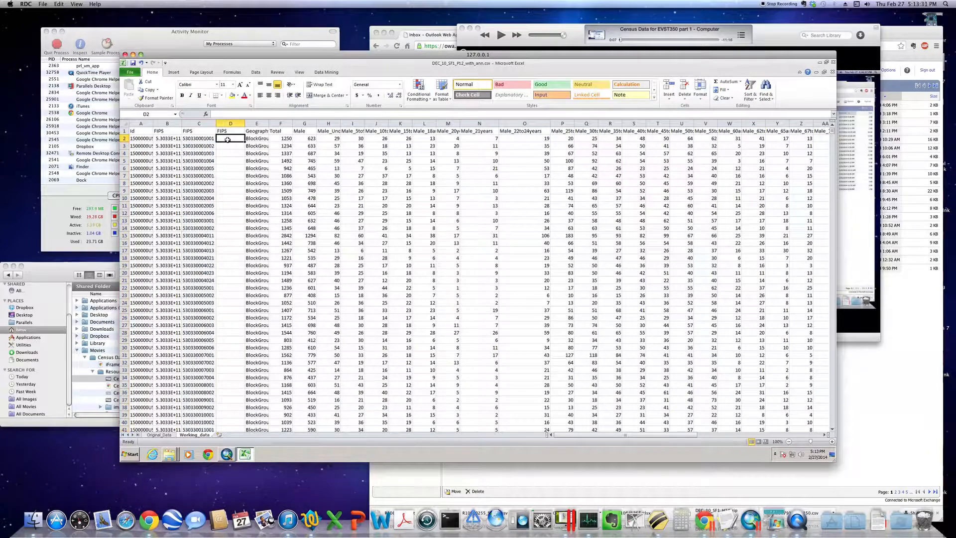
Copy the TEXT formula results in column C from C2 down to the last worksheet row.
right_click(228, 140)
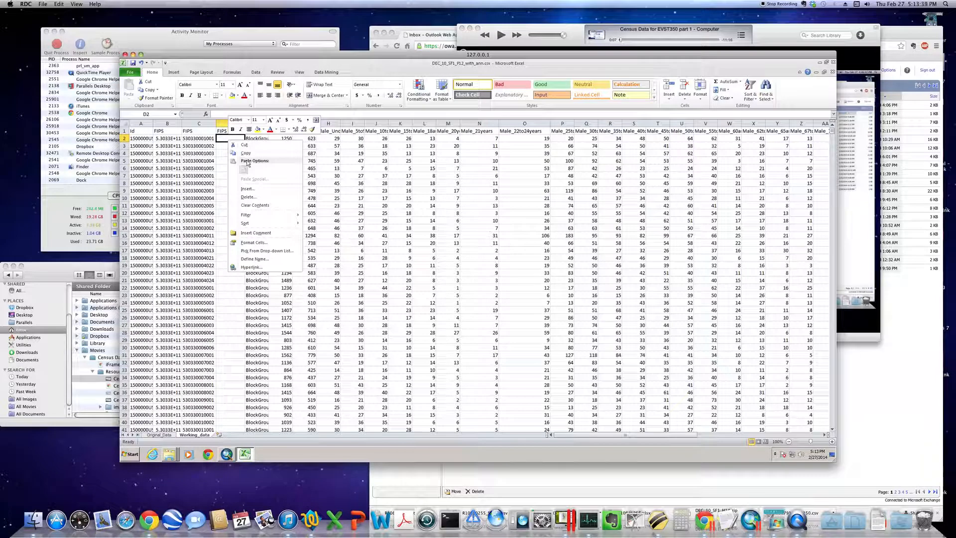
left_click(231, 138)
left_click(207, 138)
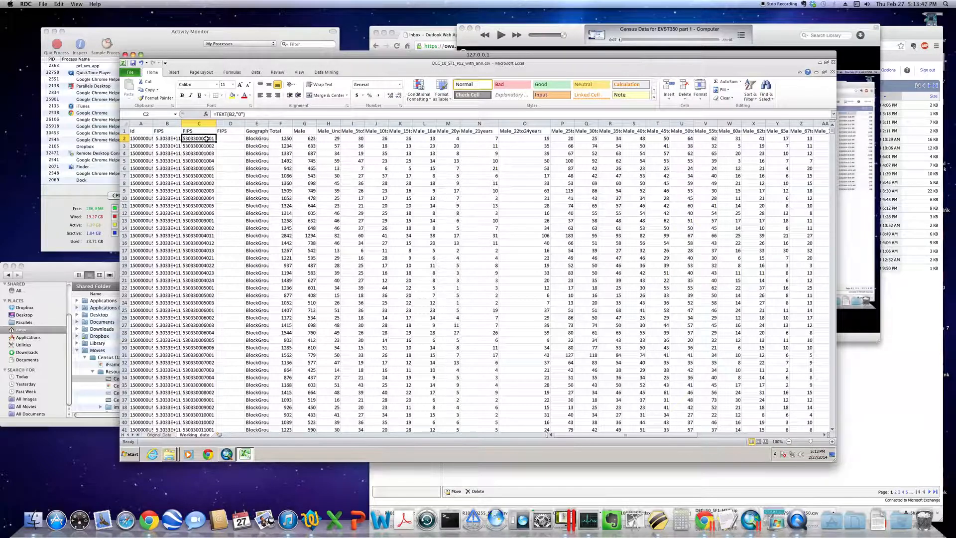
right_click(207, 139)
left_click(222, 151)
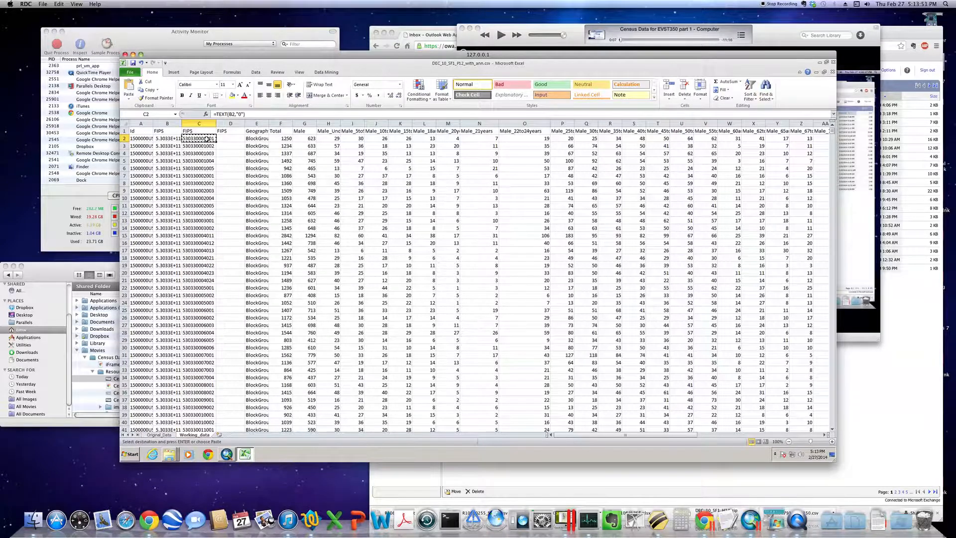
key("ctrl+shift+Down")
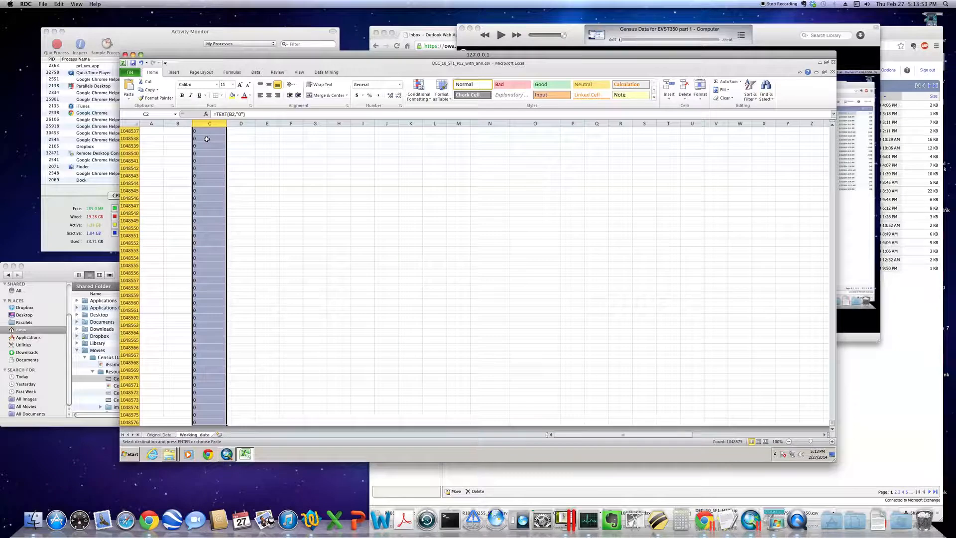
right_click(206, 152)
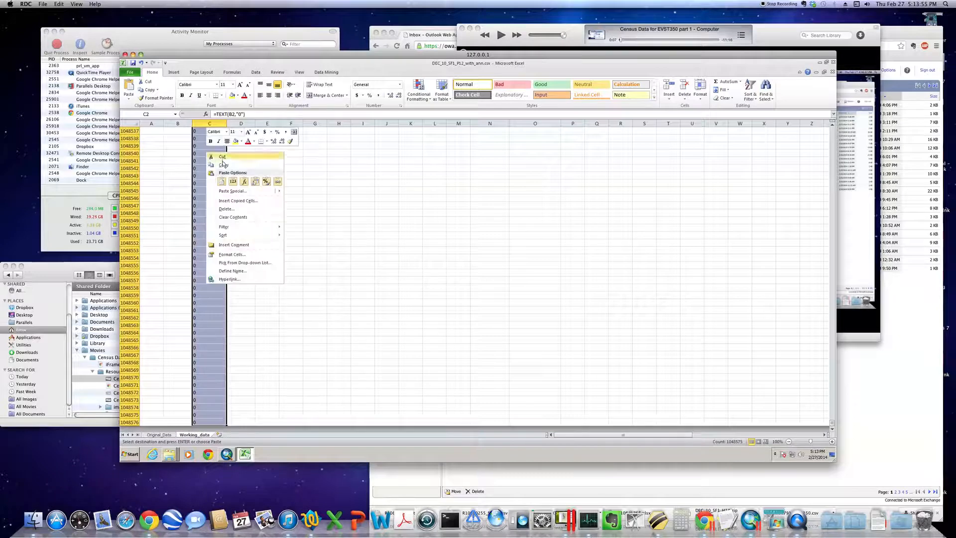
left_click(222, 164)
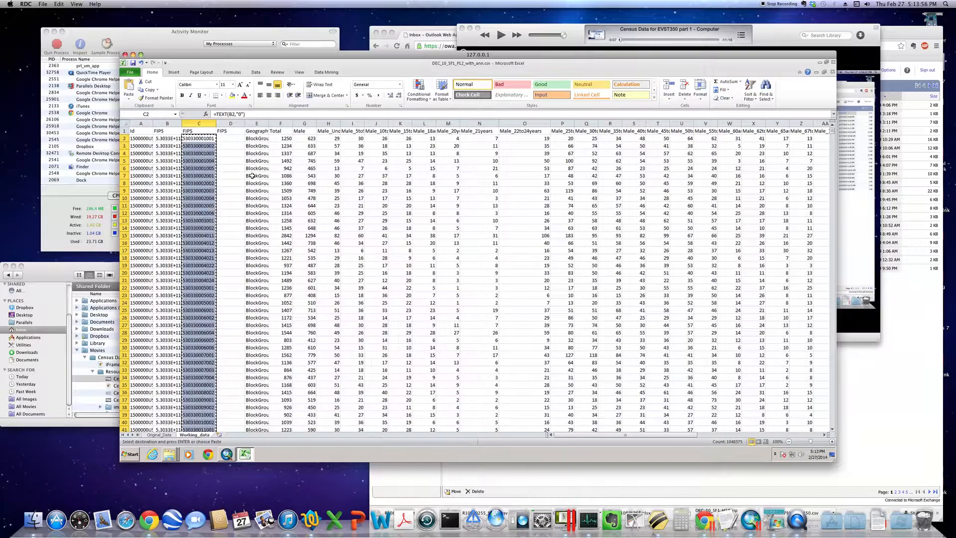
Paste the copied FIPS codes as values only into column D from D2, widen column D, and clear the copy selection.
left_click(228, 139)
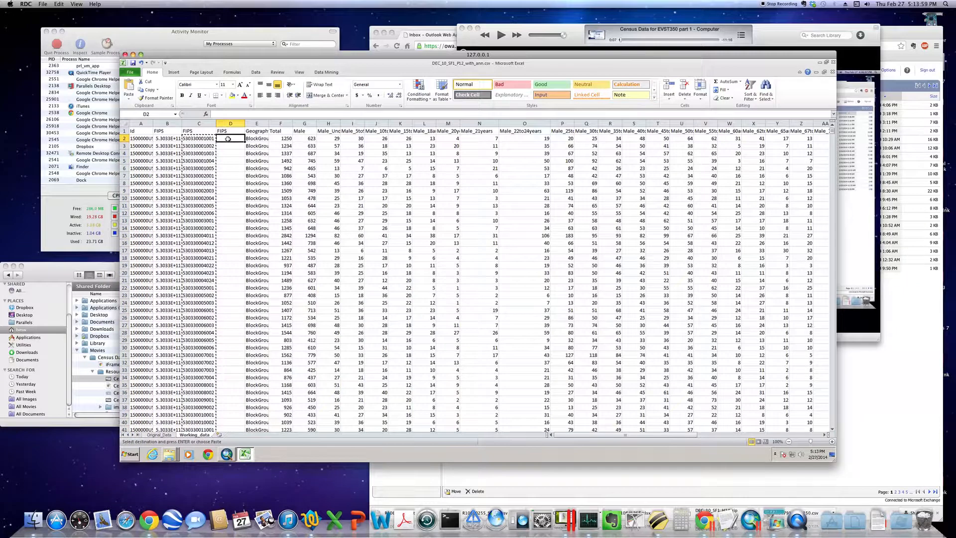
right_click(228, 140)
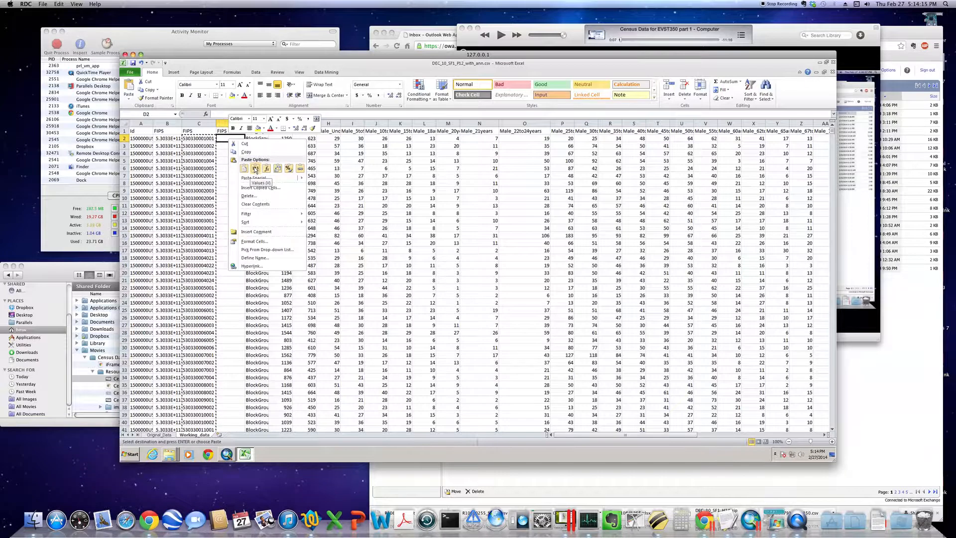
left_click(255, 168)
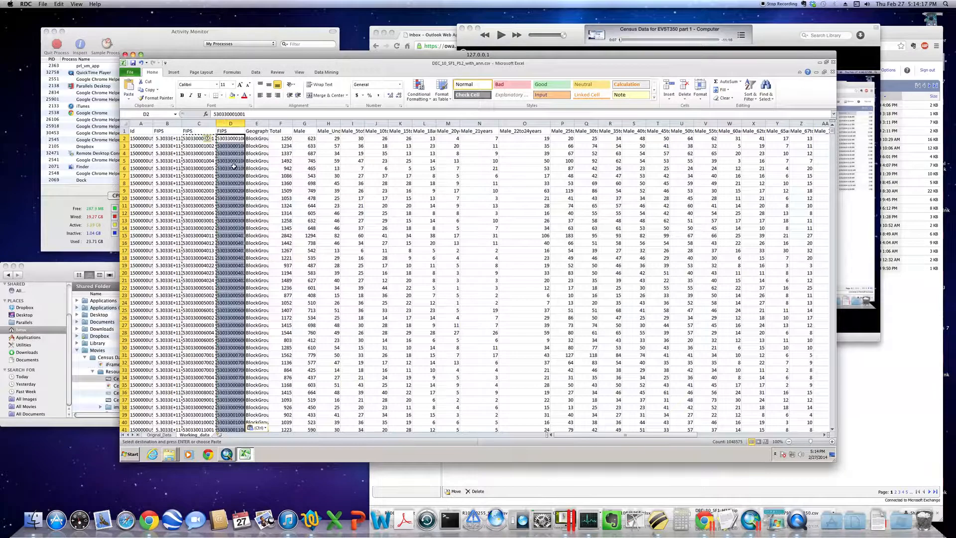
left_click(234, 169)
left_click_drag(244, 123, 251, 123)
left_click(234, 153)
key("Escape")
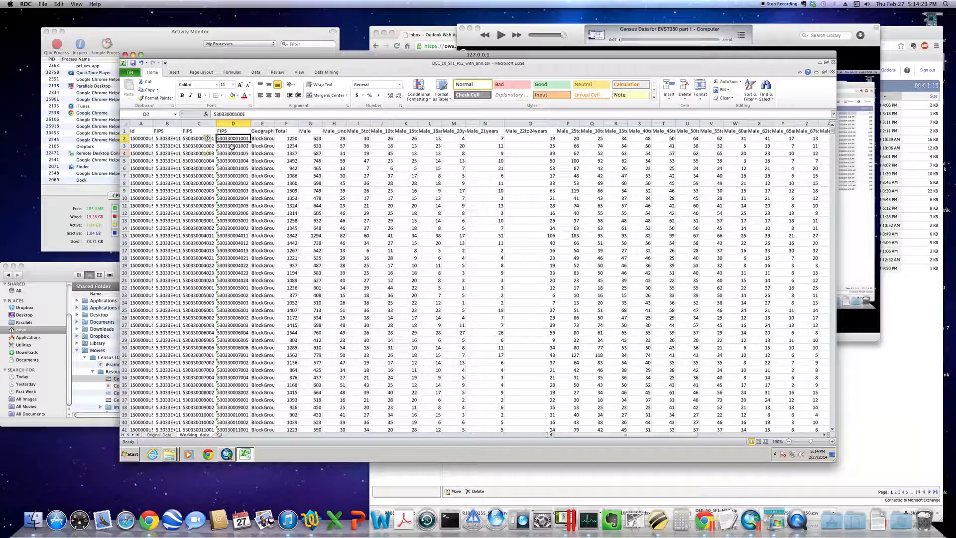
Examine the pasted values in D5, D6, D7 and D13, column D's number format, and the formula in C11 for comparison.
left_click(233, 161)
left_click(235, 168)
left_click(233, 176)
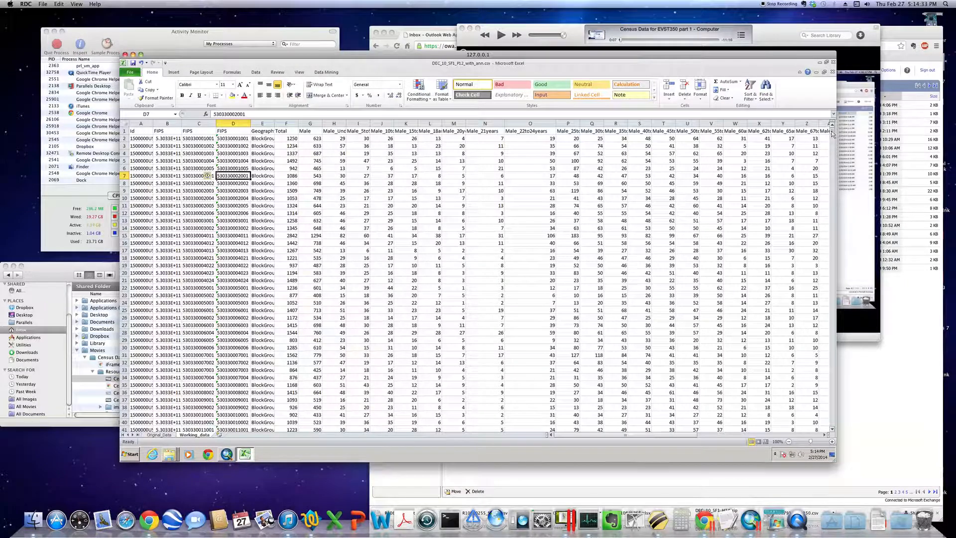
left_click(243, 220)
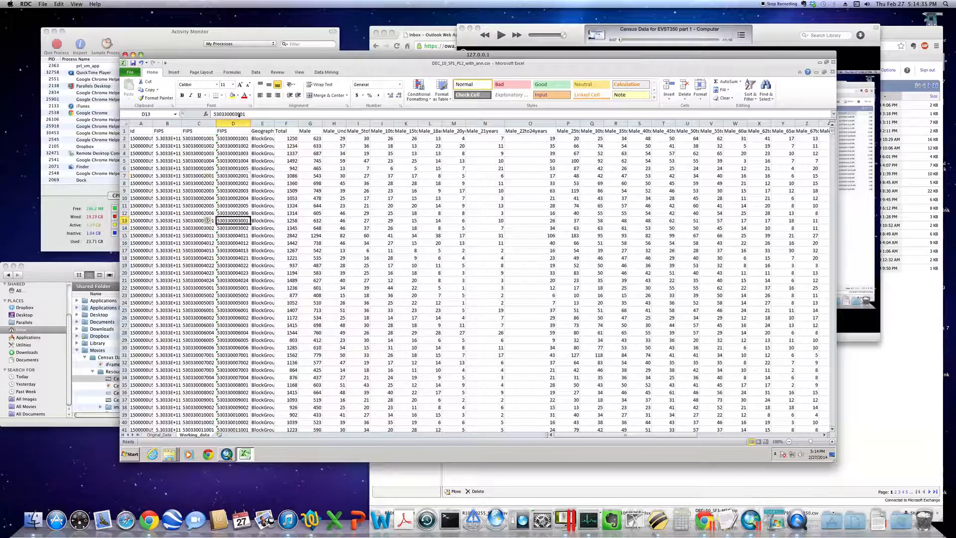
left_click(237, 122)
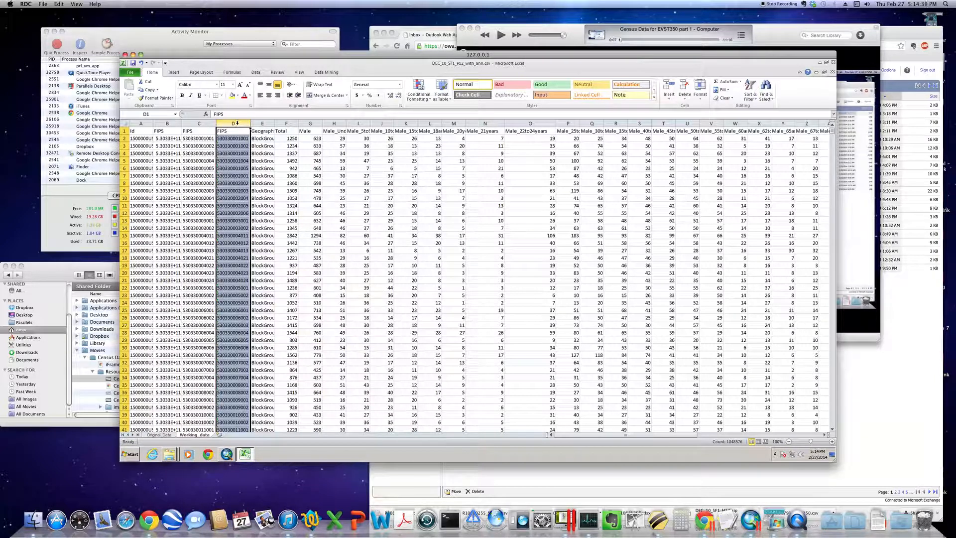
right_click(239, 125)
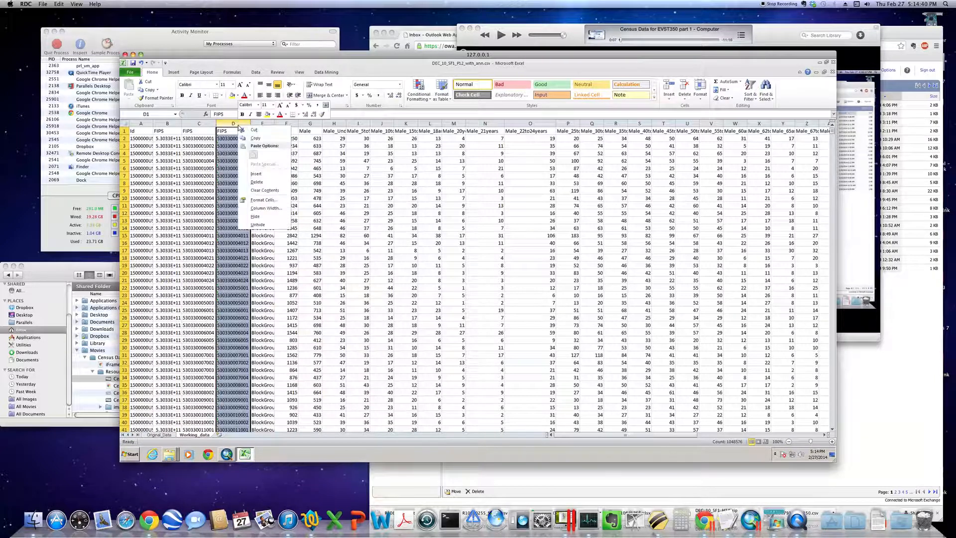
left_click(267, 199)
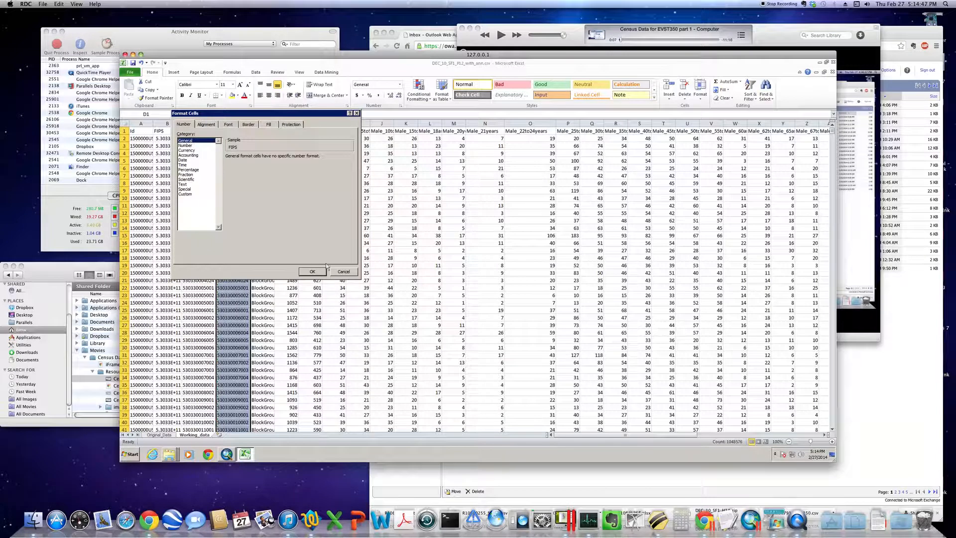
left_click(310, 272)
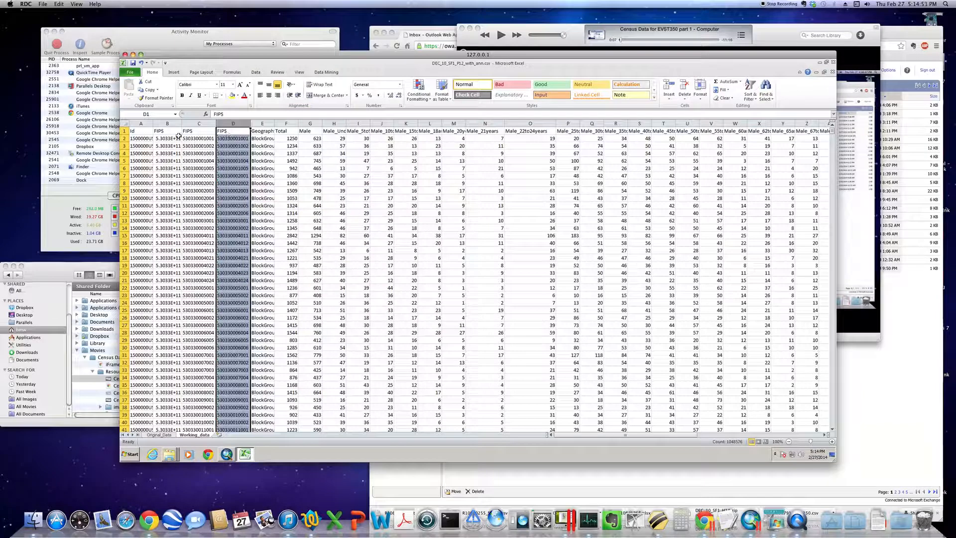
left_click(185, 205)
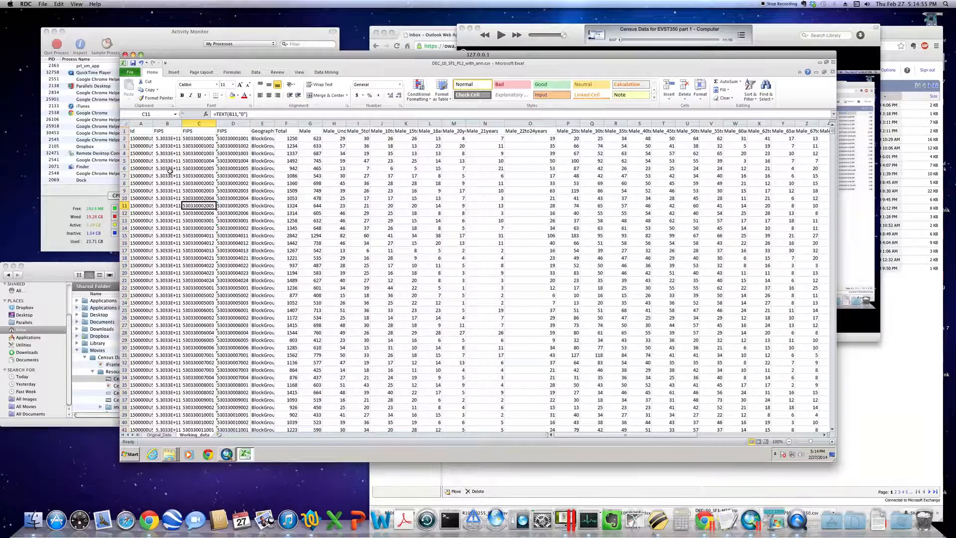
Delete columns A to C with the id and the two older FIPS fields, plus the Geography column.
left_click_drag(142, 125, 194, 127)
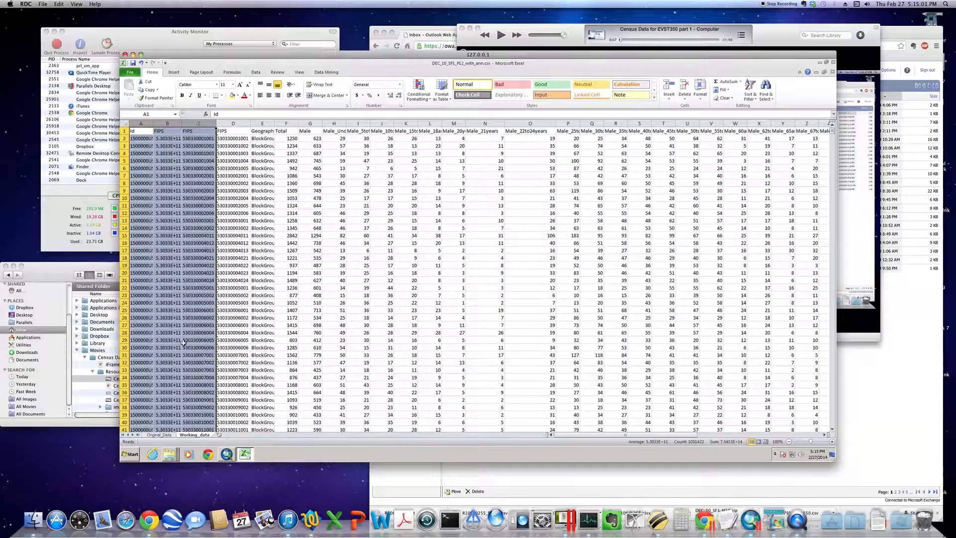
right_click(192, 123)
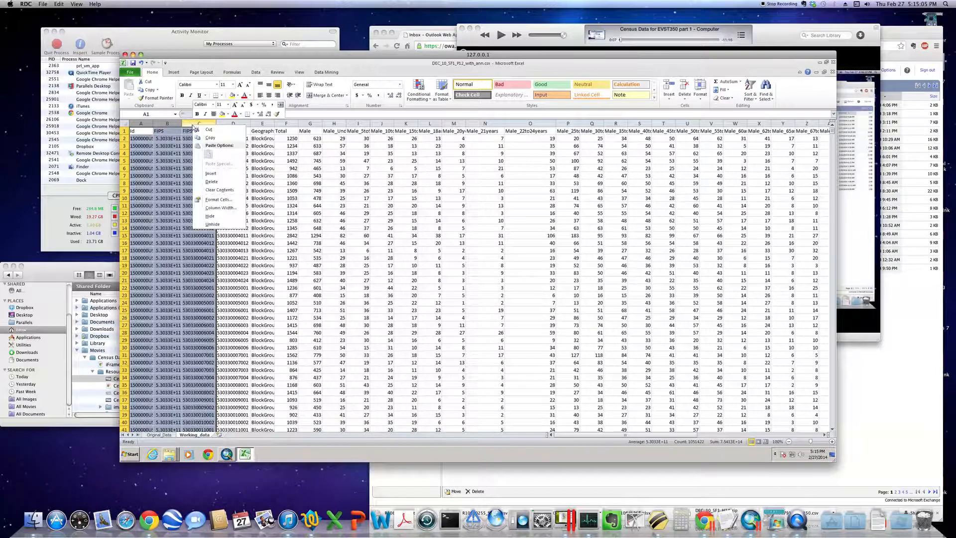
left_click(216, 182)
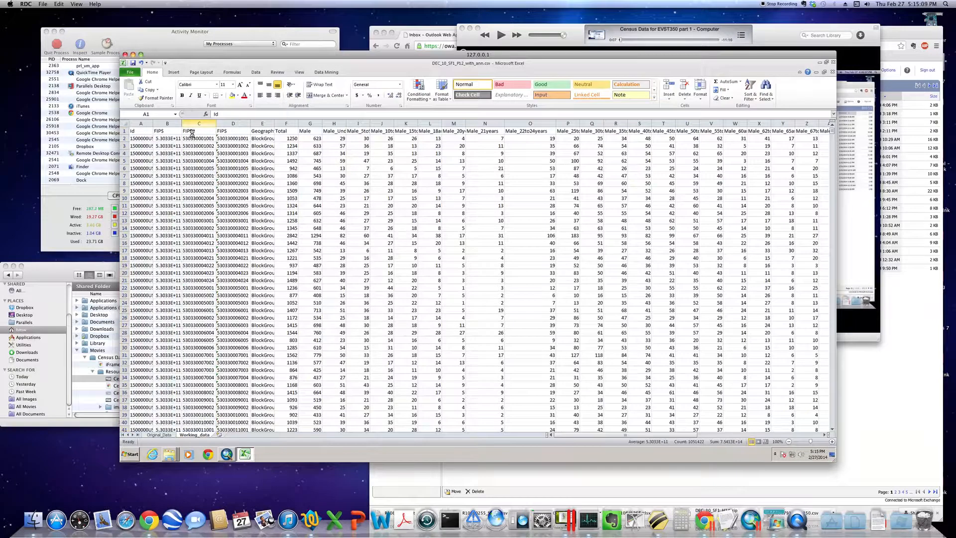
left_click(206, 199)
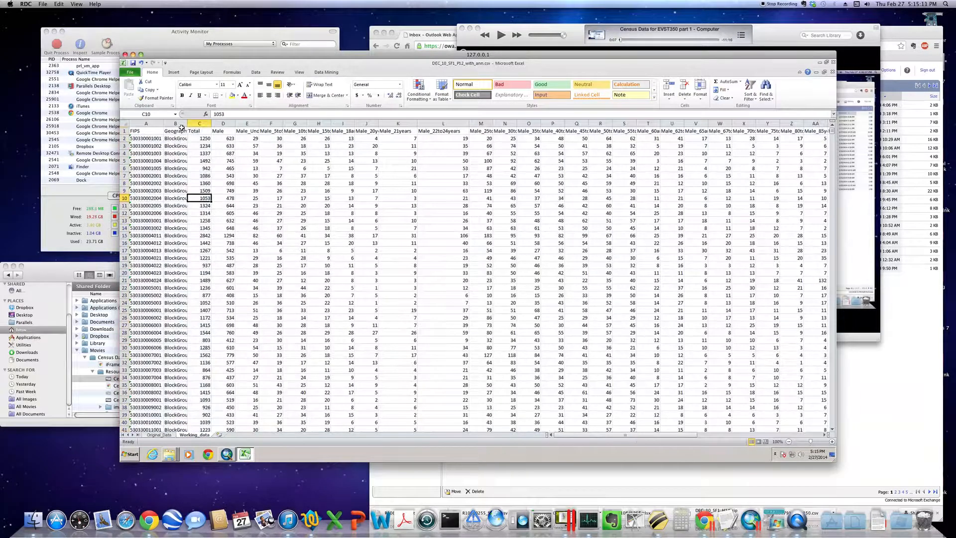
left_click(177, 124)
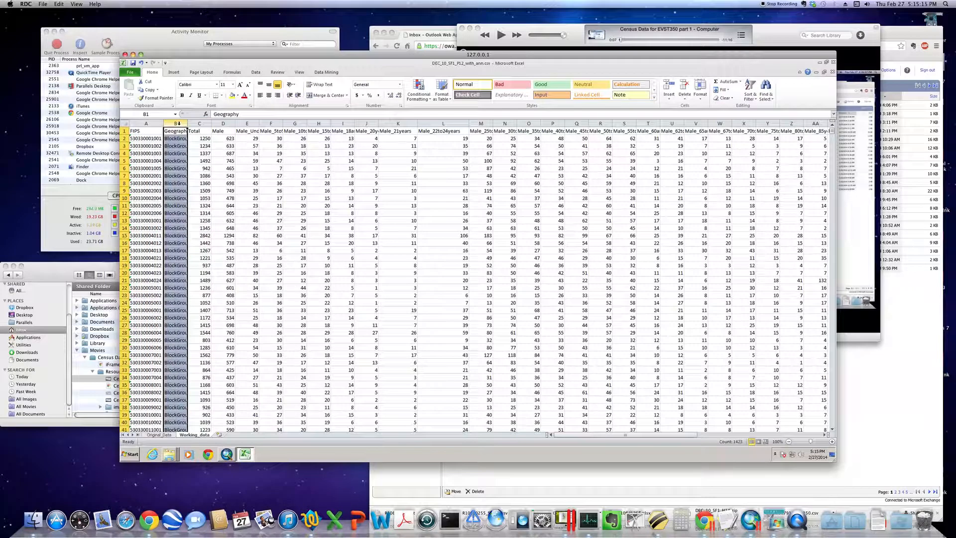
right_click(177, 124)
left_click(218, 187)
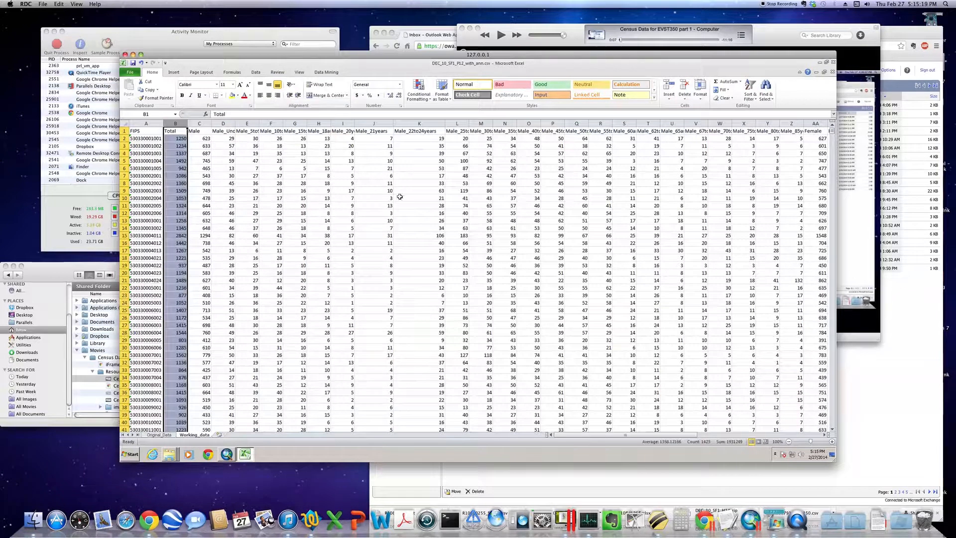
Check the first record's values in A2 through D2 and autofit column H, Male_18and19years.
left_click(148, 140)
left_click(182, 139)
left_click(206, 140)
left_click(230, 140)
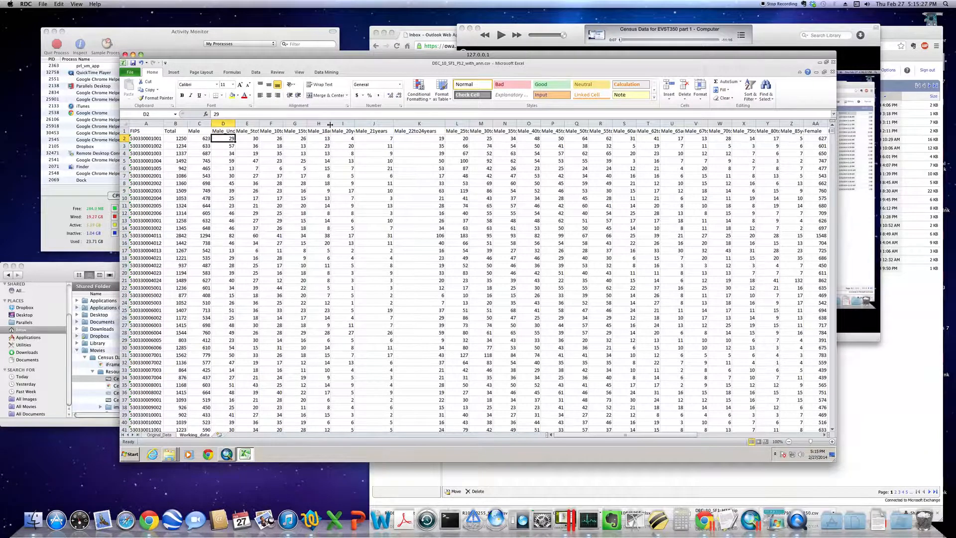
double_click(330, 125)
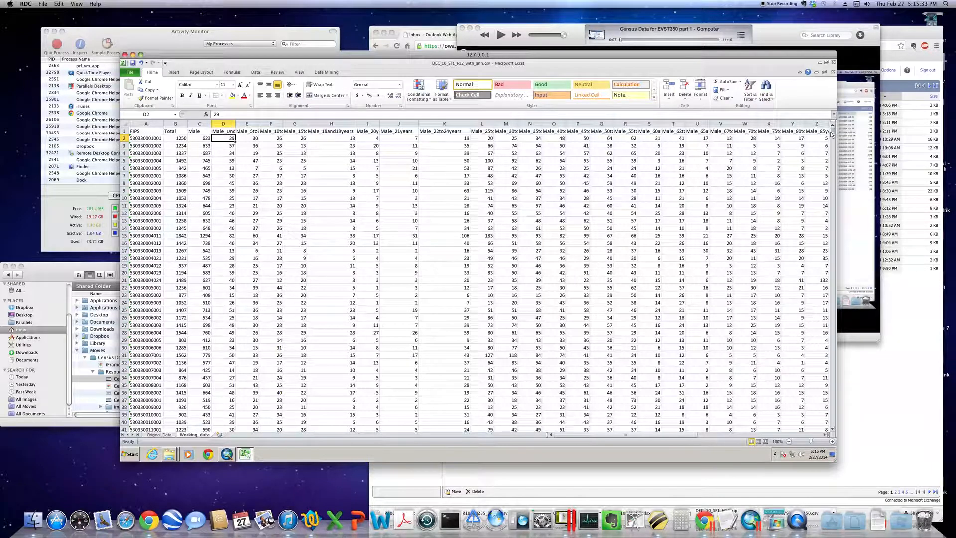
Clear the contents of every row from row 1424 to the end of the Working_data sheet, continuing without undo, and deselect the rows.
scroll(194, 309, "down", 20)
scroll(193, 309, "down", 20)
scroll(193, 309, "down", 20)
scroll(192, 309, "down", 20)
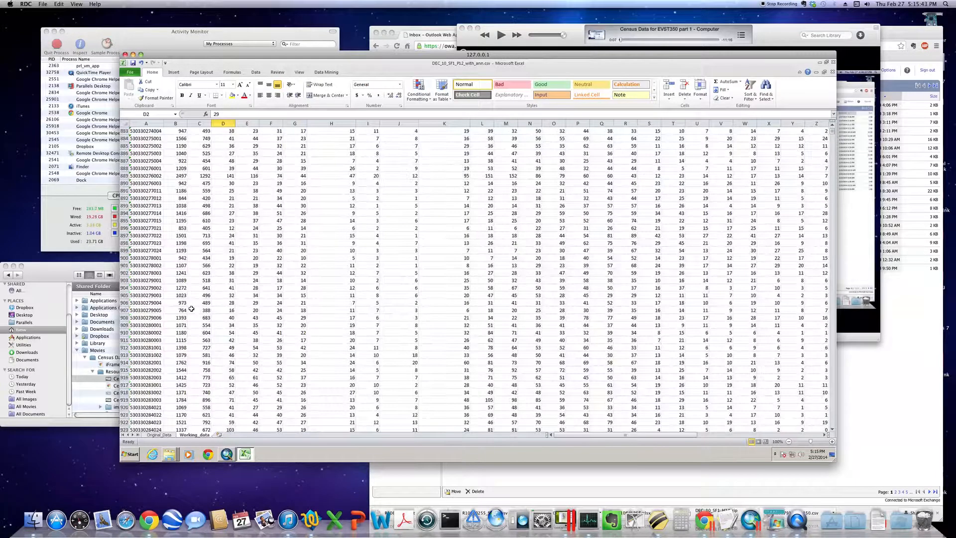
scroll(191, 309, "down", 20)
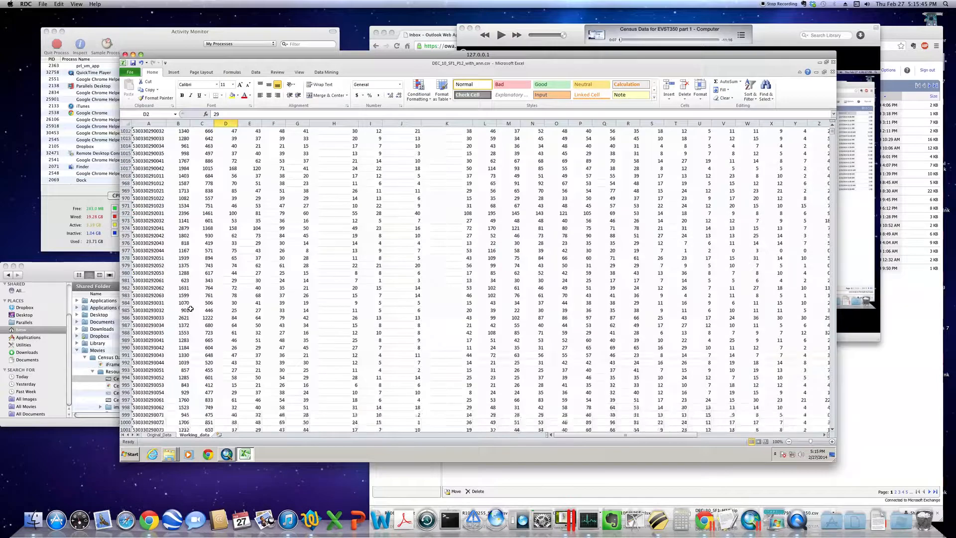
scroll(191, 310, "down", 20)
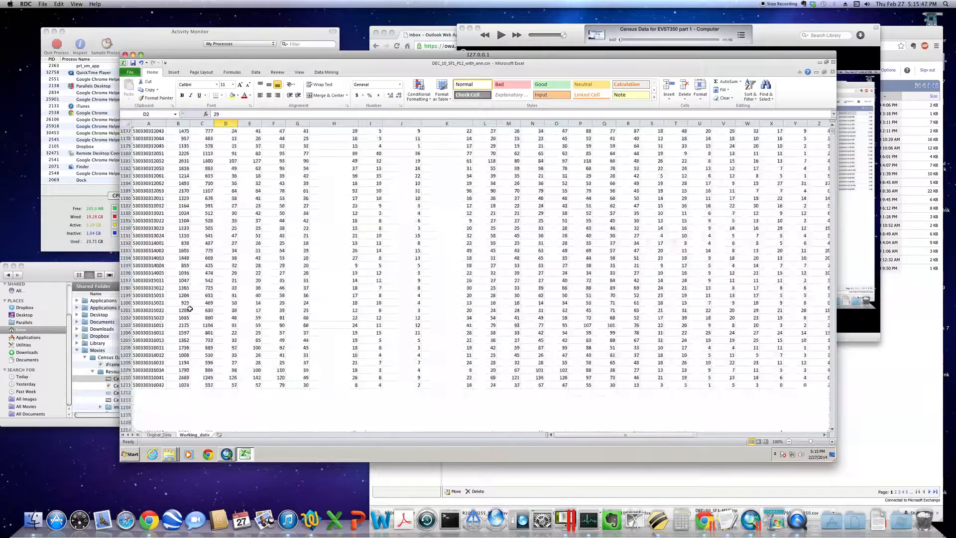
scroll(190, 309, "down", 20)
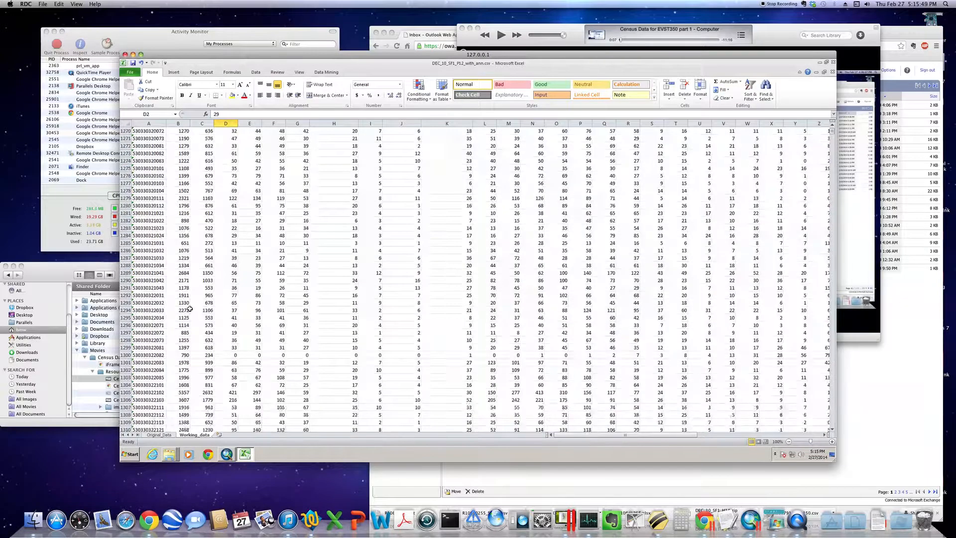
scroll(189, 309, "down", 20)
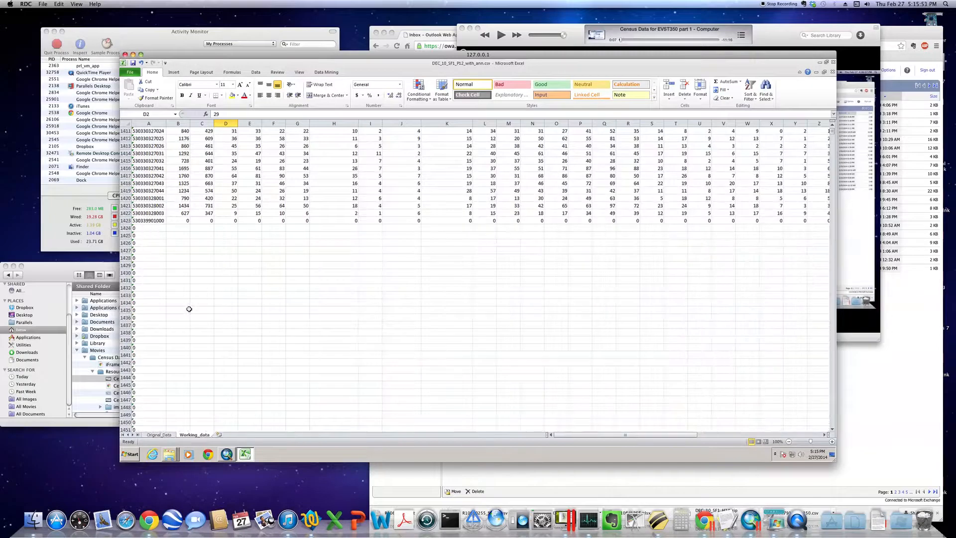
scroll(176, 255, "up", 5)
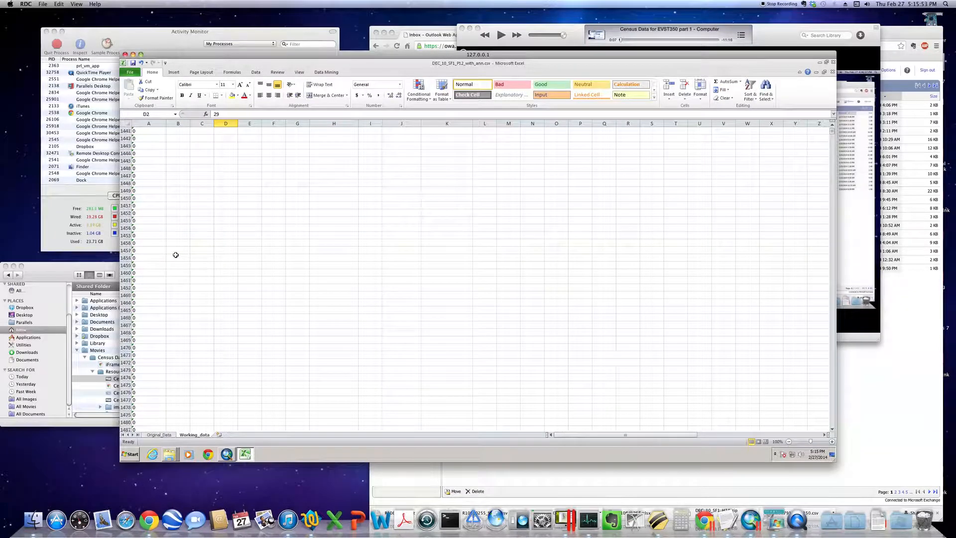
scroll(176, 255, "up", 13)
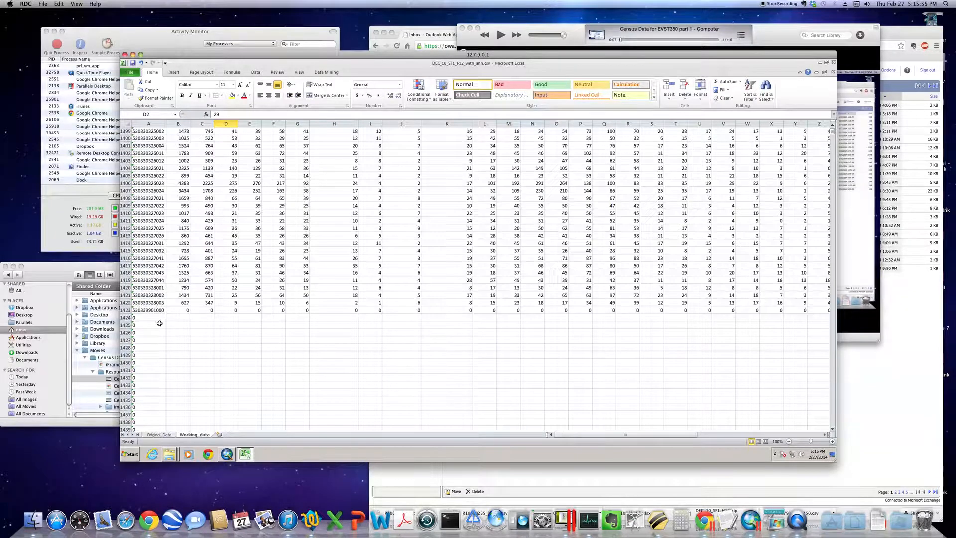
left_click(125, 318)
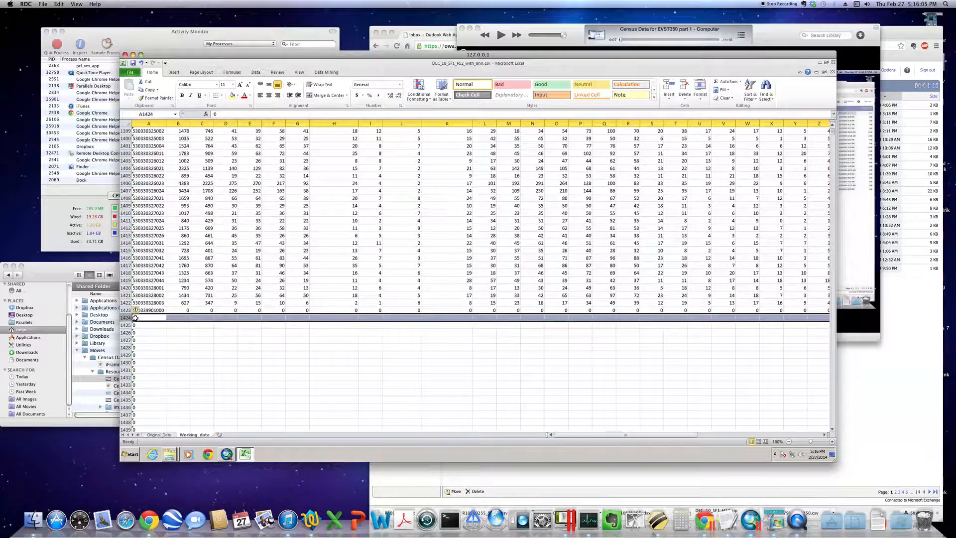
key("ctrl+shift+Down")
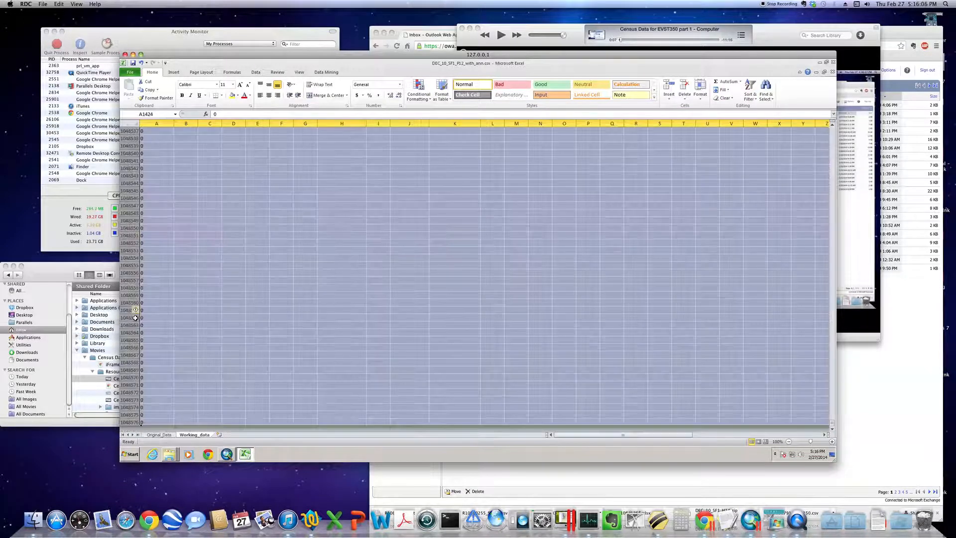
right_click(154, 243)
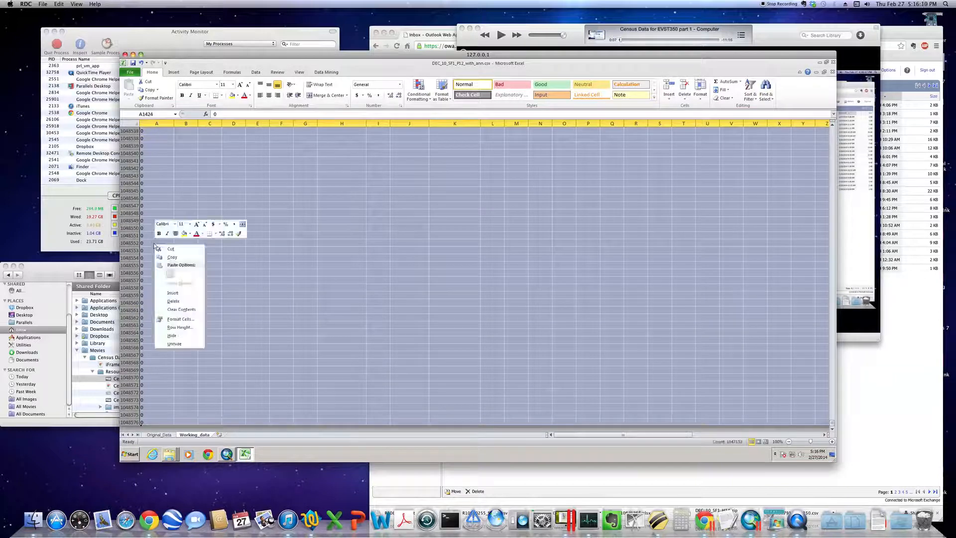
left_click(180, 310)
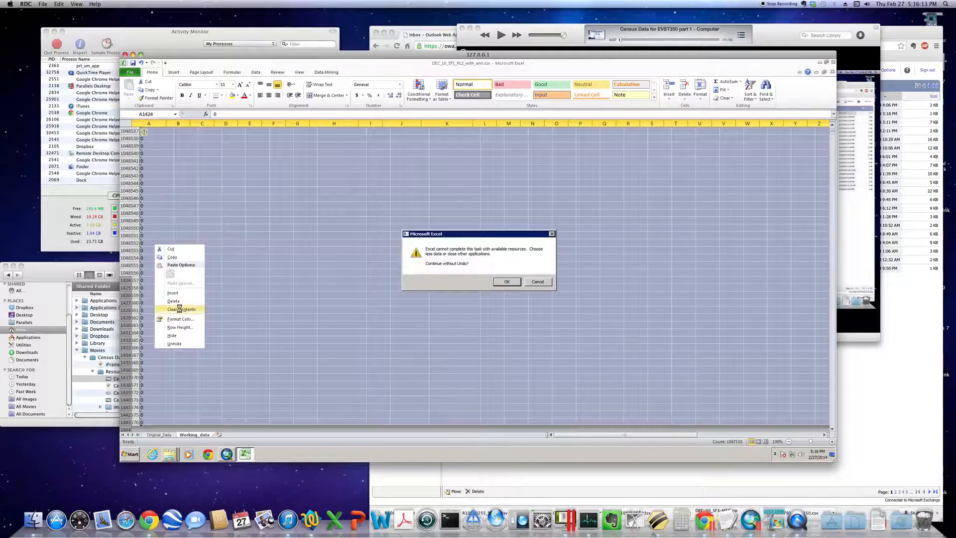
left_click(505, 282)
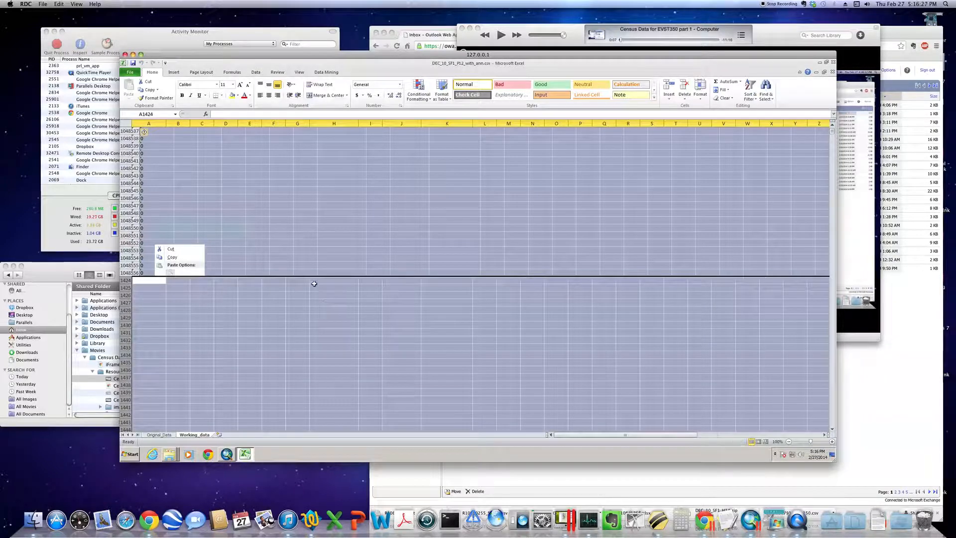
scroll(315, 283, "up", 1)
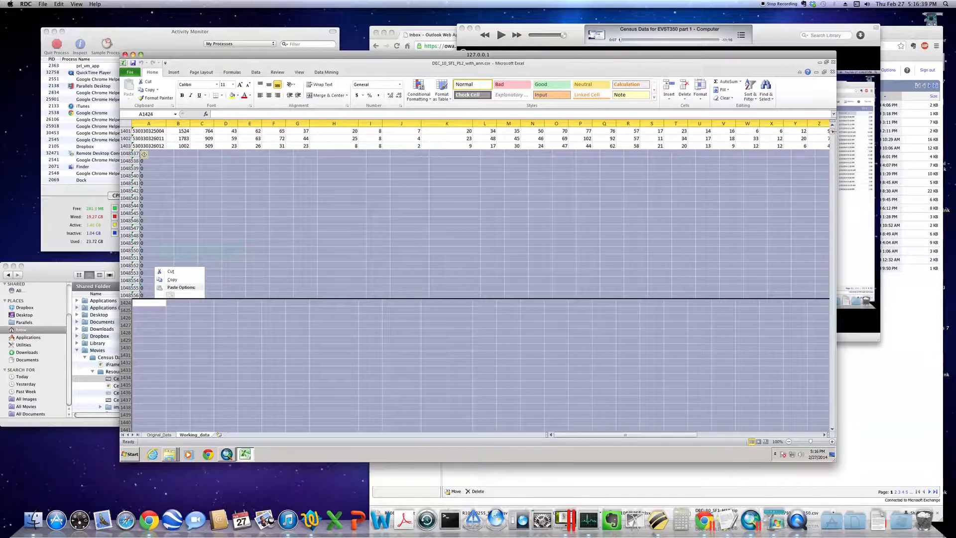
left_click_drag(833, 133, 829, 137)
left_click(416, 241)
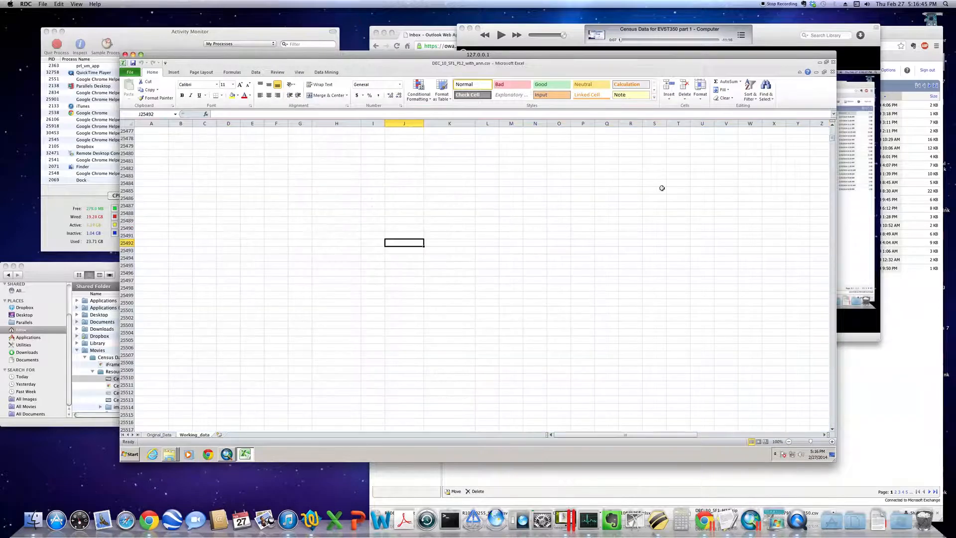
Check the table from its first record to the end, including the last records and the cleared rows from 1424 on.
left_click_drag(834, 141, 834, 134)
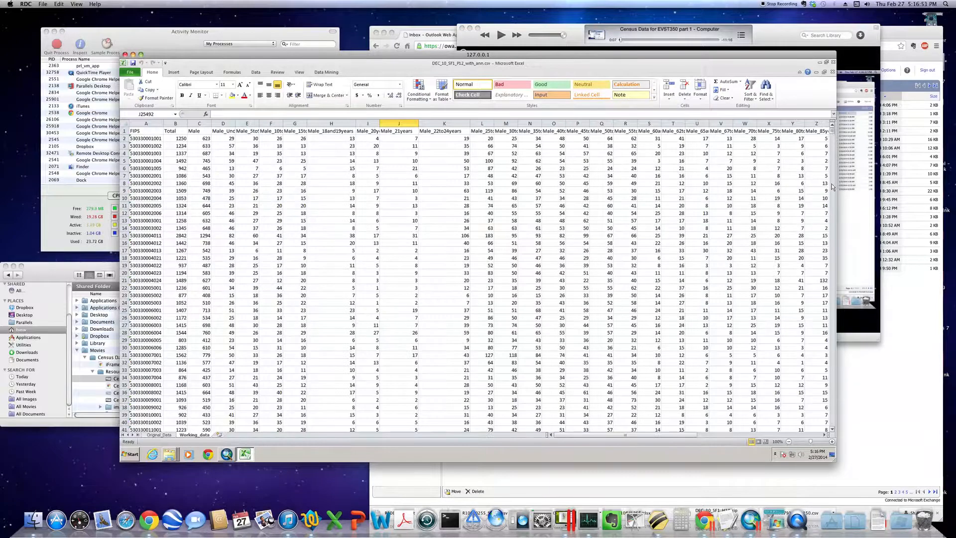
key("Page_Down")
key("Page_Down")
key("Page_Down")
key("Page_Down")
key("Page_Down")
key("Page_Down")
key("Page_Down")
key("Page_Down")
key("Page_Down")
key("Page_Down")
key("Page_Down")
key("Page_Down")
key("Page_Down")
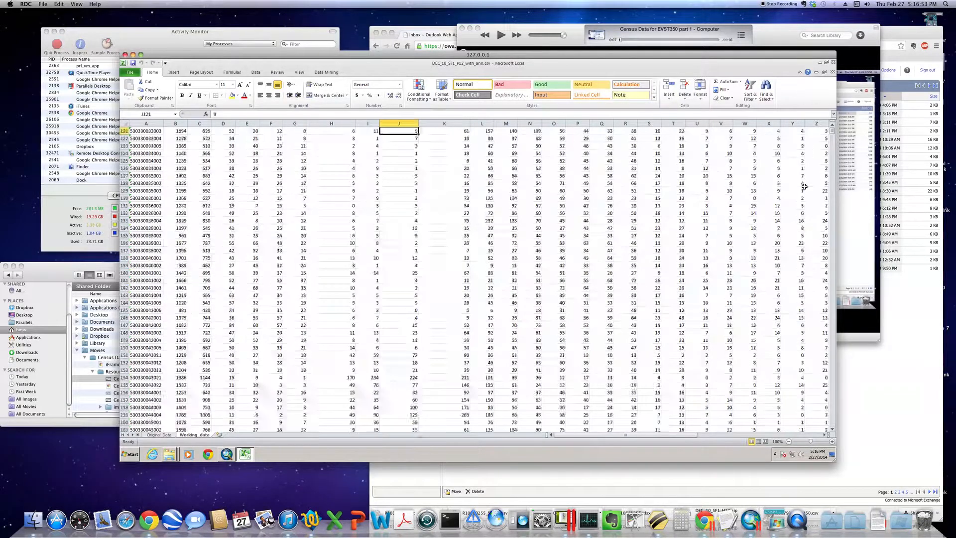
key("Page_Down")
key("Page_Down")
key("Page_Down")
key("Page_Down")
key("Page_Down")
key("Page_Down")
key("Page_Down")
key("Page_Down")
key("Page_Down")
key("Page_Down")
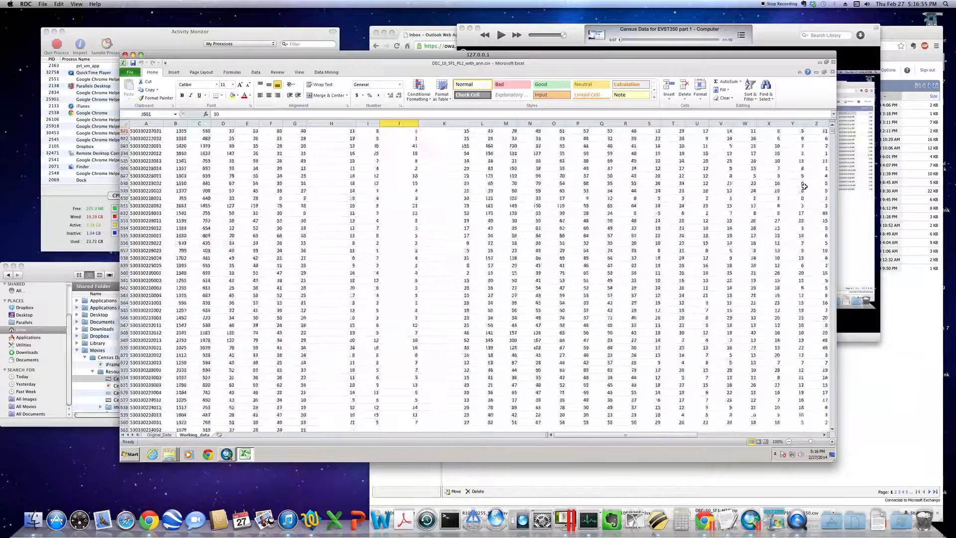
key("Page_Down")
key("Page_Down")
key("Page_Down")
key("Page_Down")
key("Page_Down")
key("Page_Down")
key("Page_Down")
key("Page_Down")
key("Page_Down")
key("Page_Down")
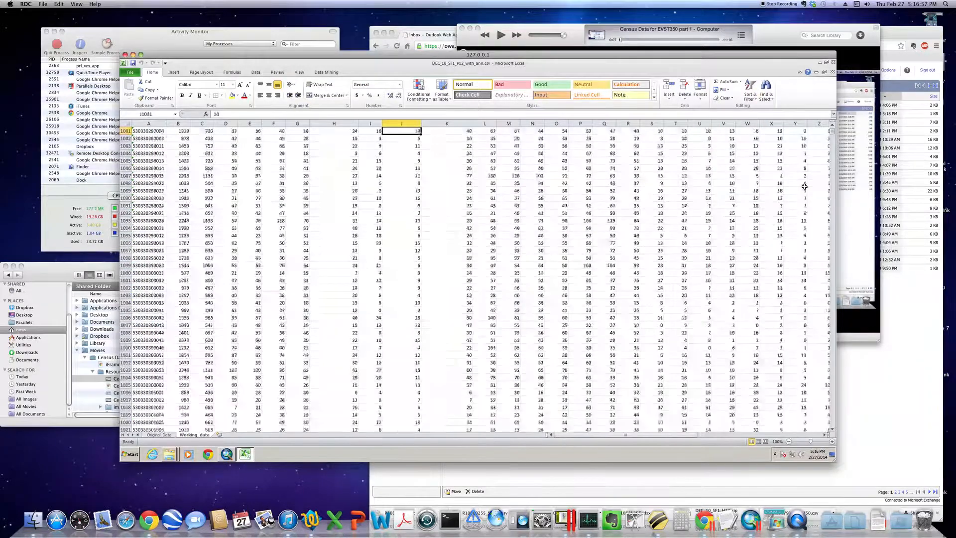
key("Page_Down")
key("Page_Down")
key("Page_Down")
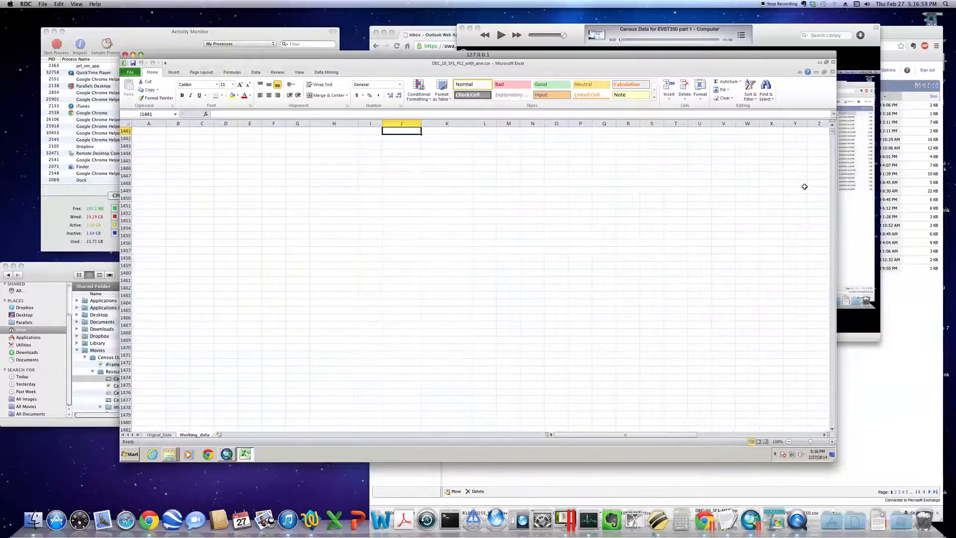
key("Page_Up")
key("Page_Up")
key("Page_Up")
key("Page_Up")
key("Page_Up")
key("Page_Up")
key("Page_Up")
key("Page_Up")
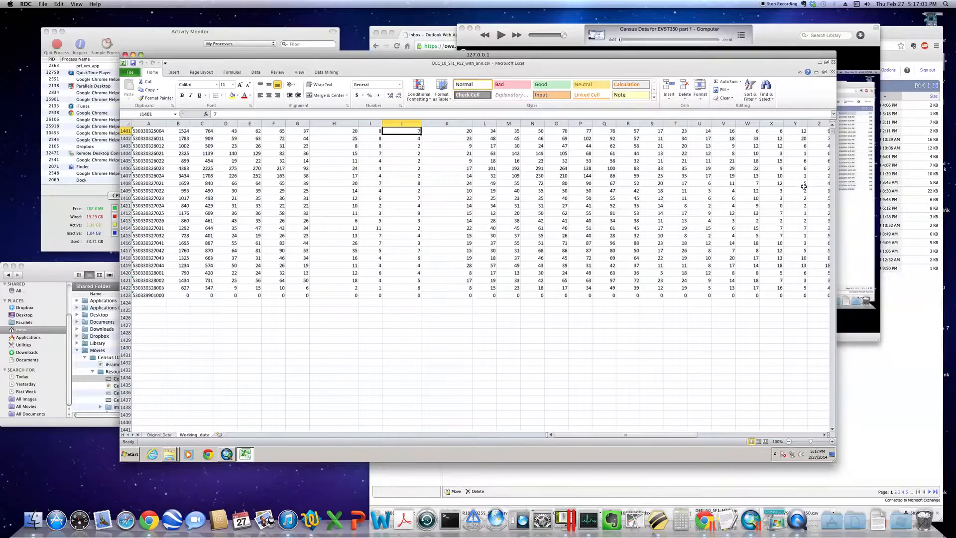
Return to the header row and check the FIPS heading in A1 and the full heading in G1.
key("Page_Up")
key("Page_Up")
key("Page_Up")
key("Page_Up")
key("Page_Up")
key("Page_Up")
key("Page_Up")
key("Page_Up")
key("Page_Up")
key("Page_Up")
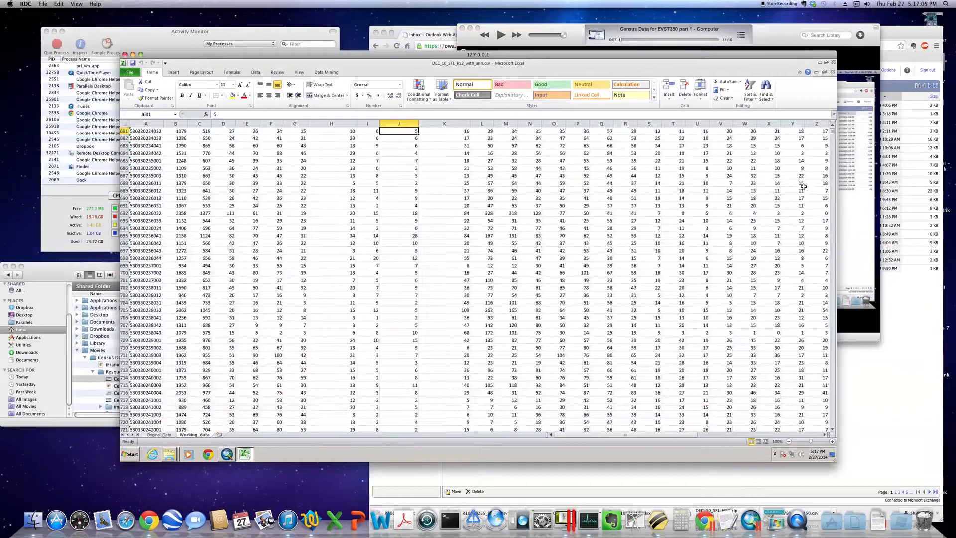
key("Home")
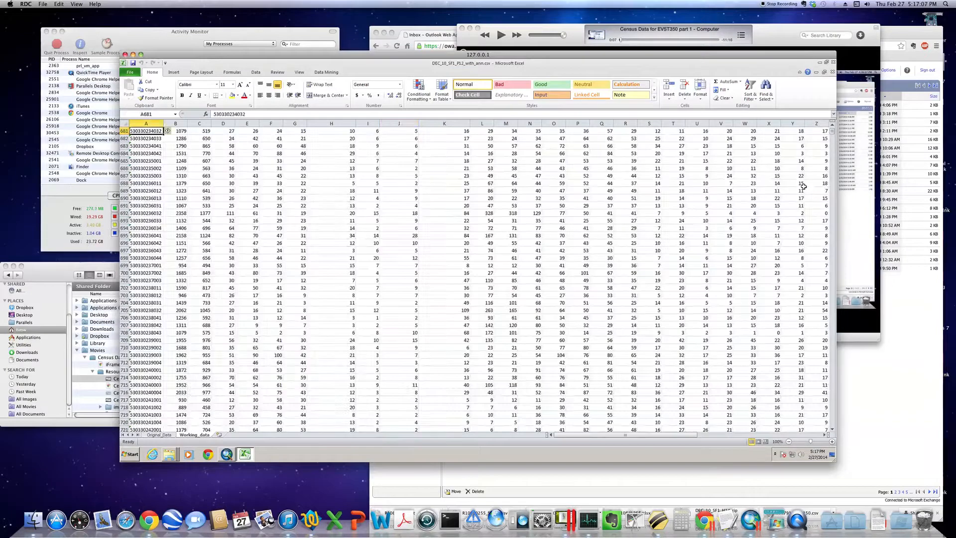
key("End")
key("Up")
key("End")
key("Up")
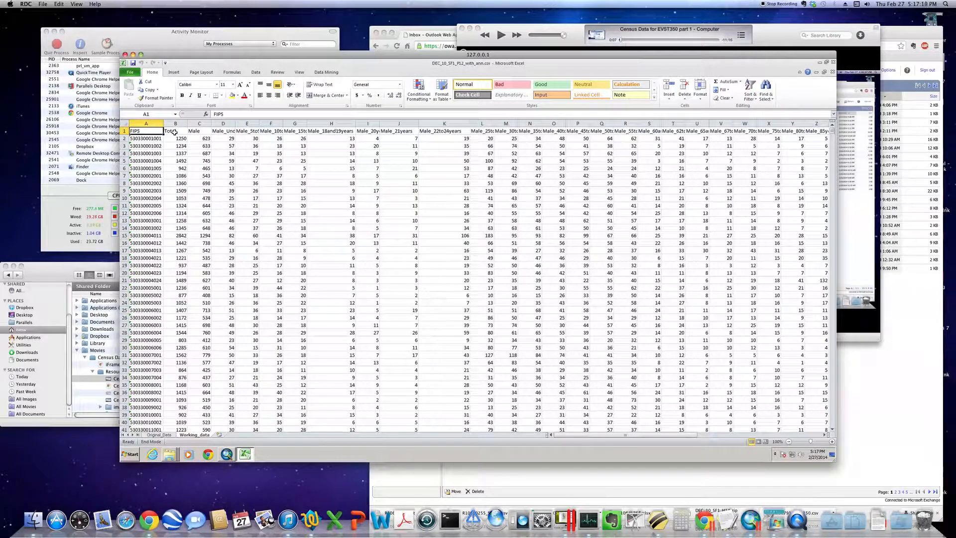
left_click(297, 132)
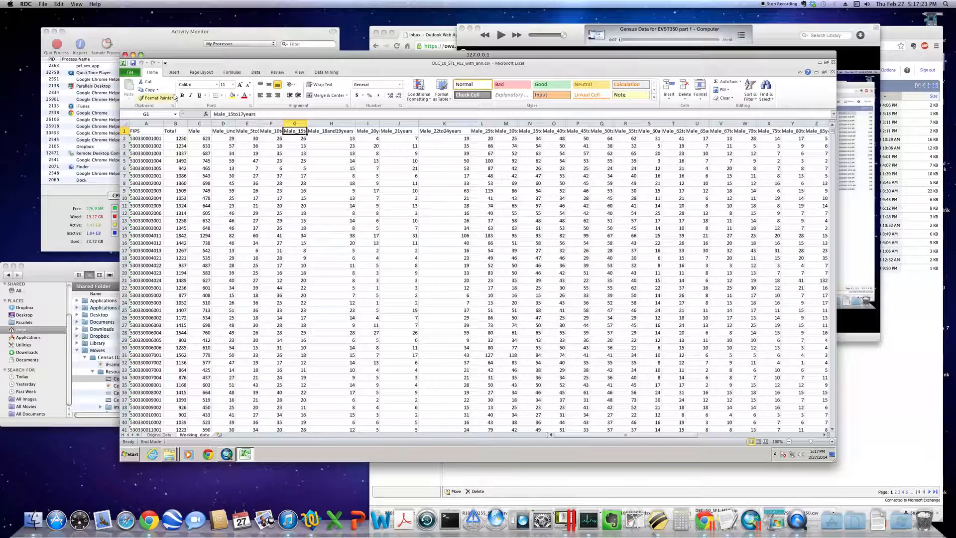
Start saving the workbook as a new file and choose the Tables folder under KingCo_project > Import as its location.
left_click(130, 72)
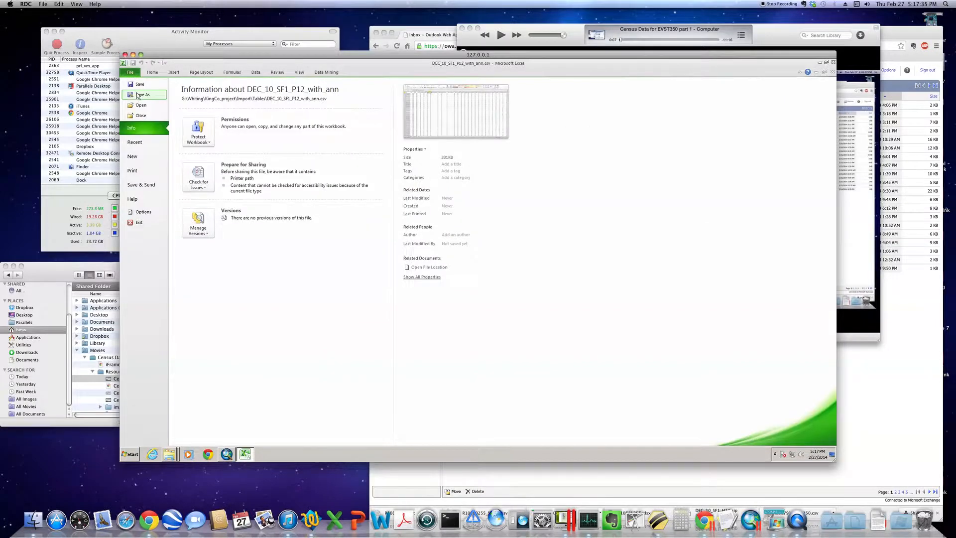
left_click(139, 95)
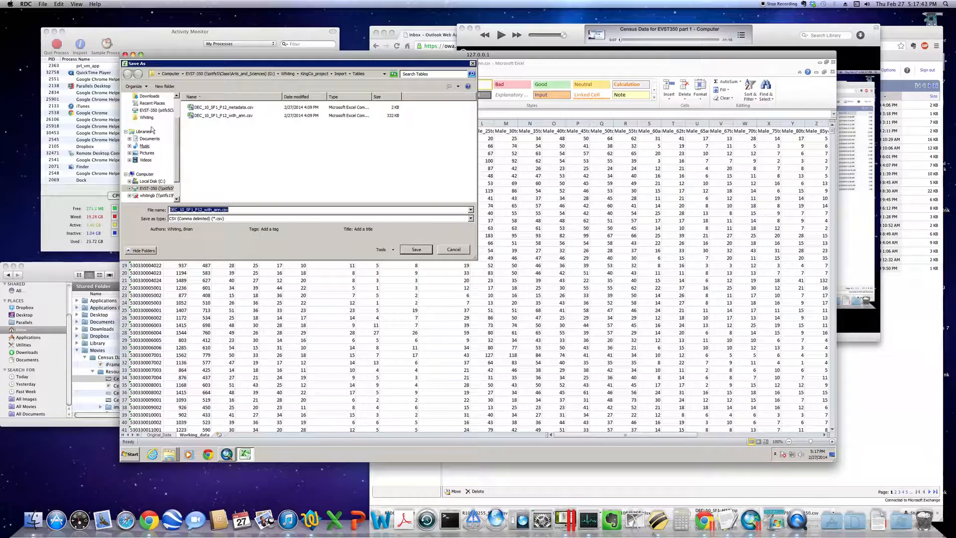
left_click(129, 190)
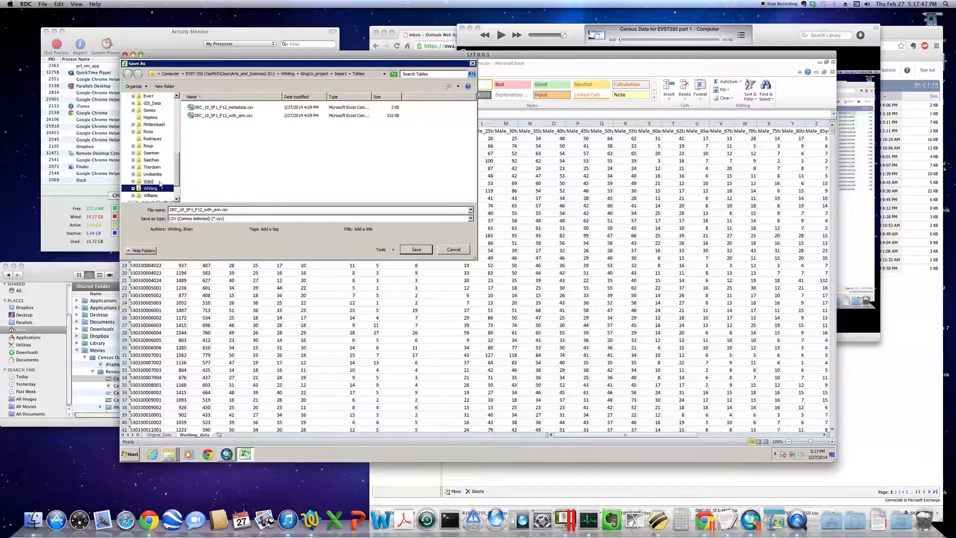
left_click(133, 189)
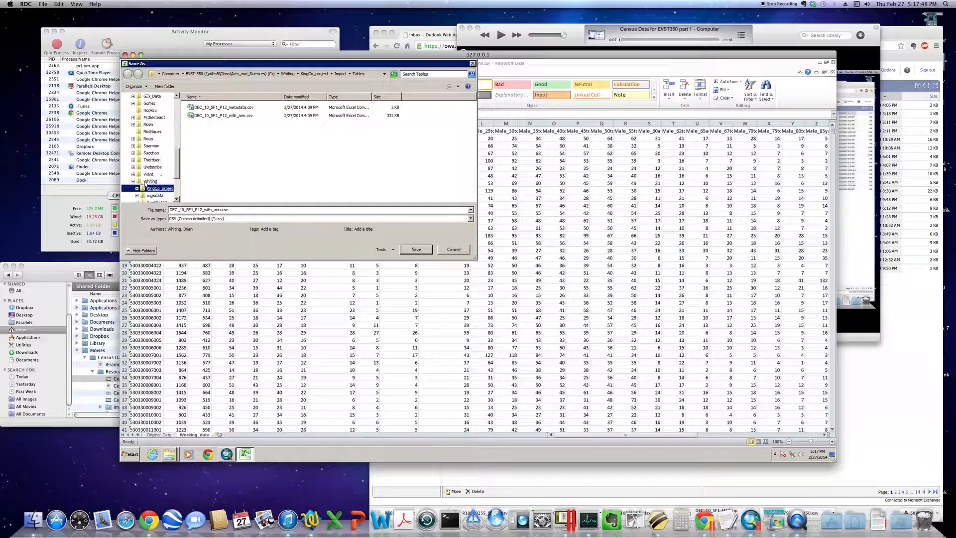
left_click(138, 190)
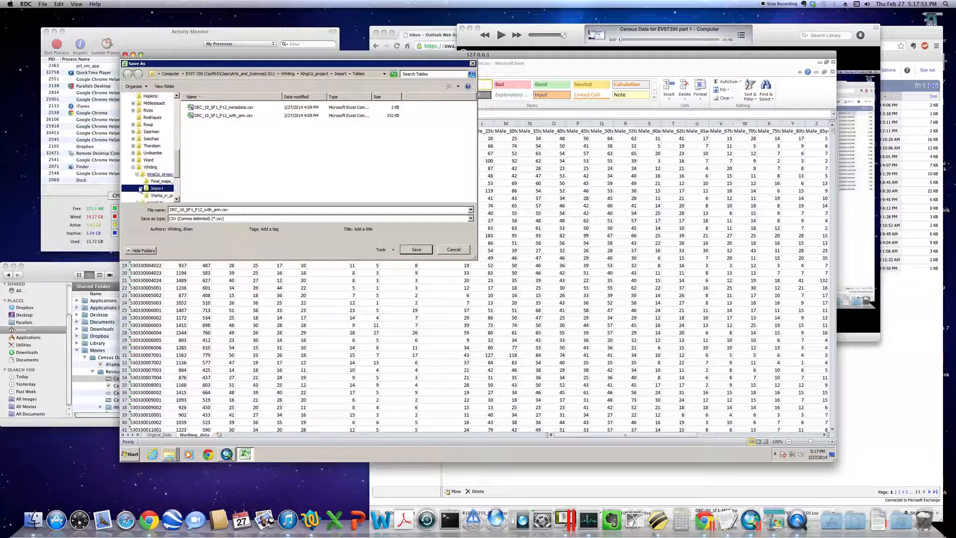
left_click(141, 189)
left_click(161, 188)
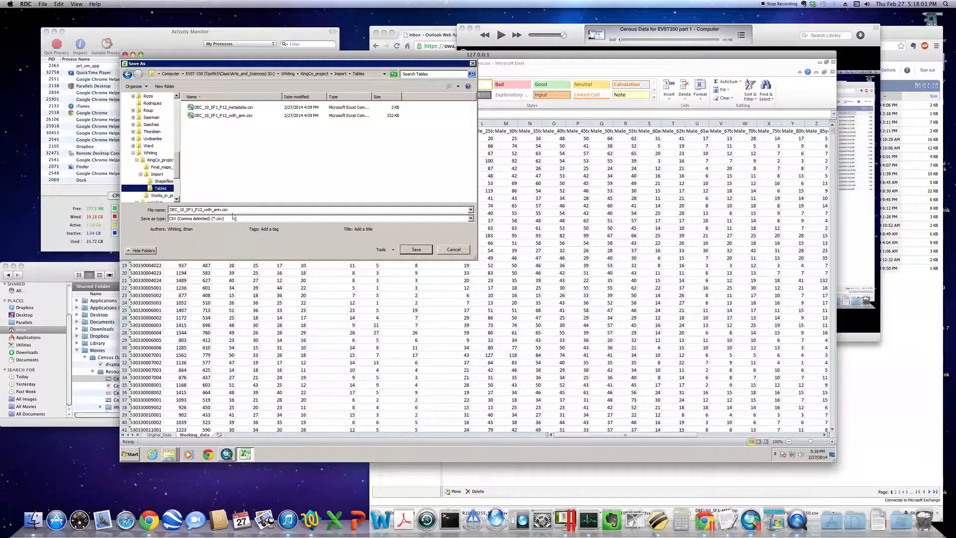
Set the file type to Excel Workbook (*.xlsx), name the file KingCo_age_slices, and save it.
left_click(471, 221)
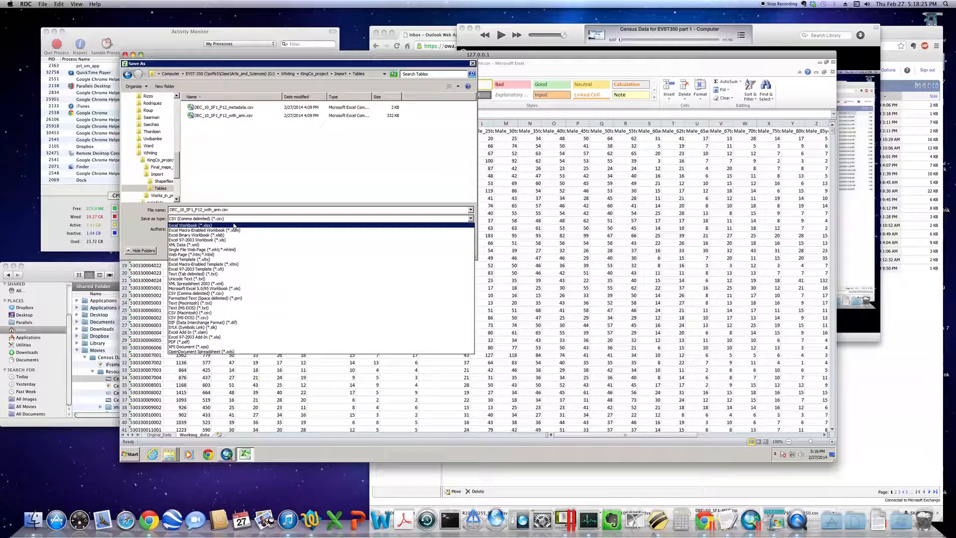
left_click(233, 226)
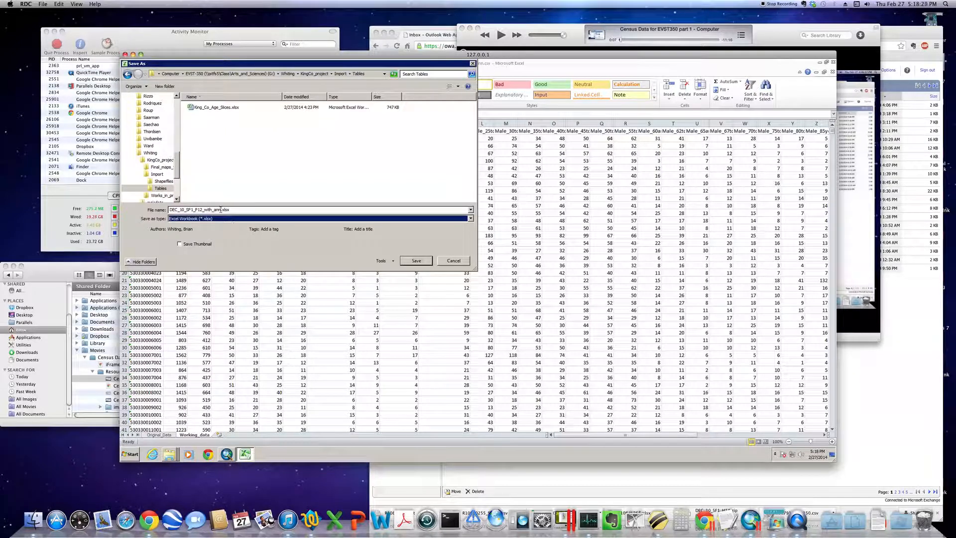
left_click(220, 209)
left_click(188, 209)
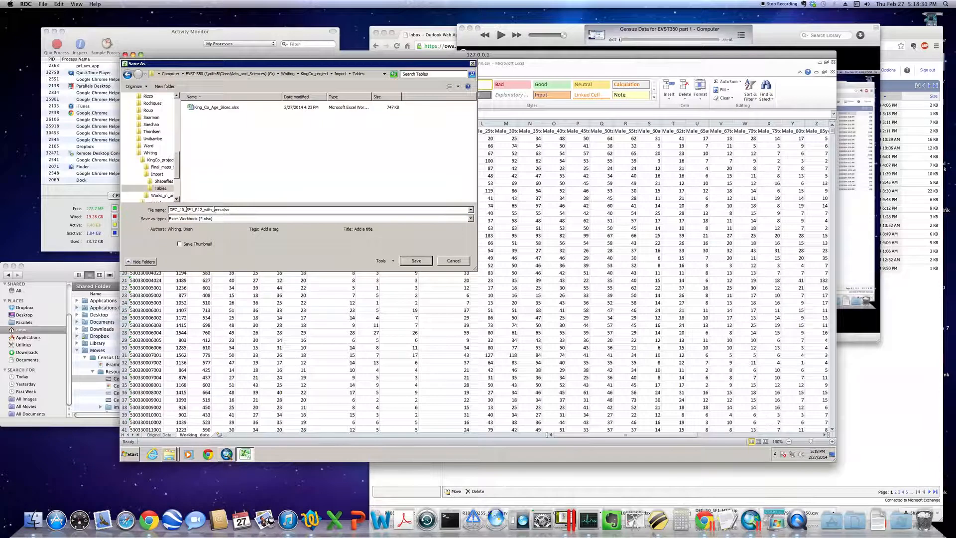
double_click(178, 209)
type("King")
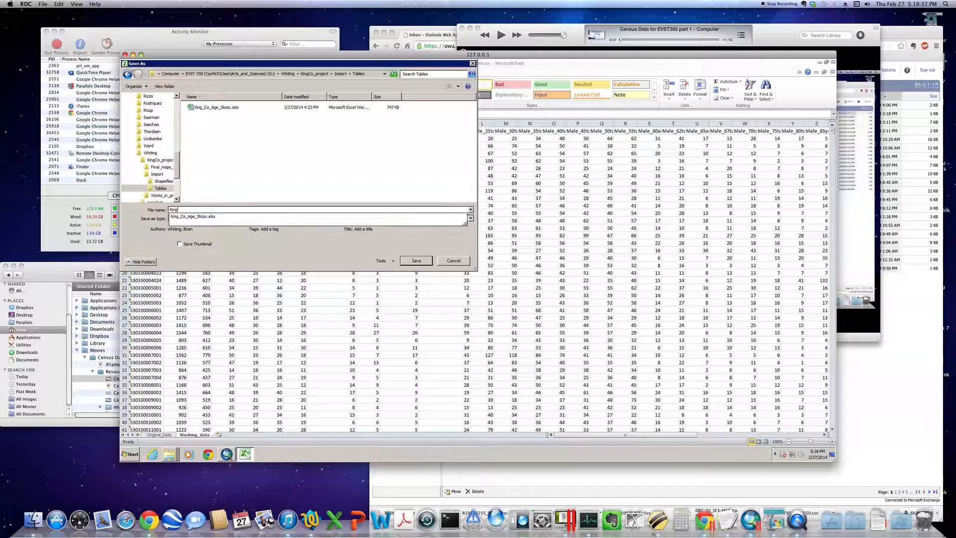
type("Co")
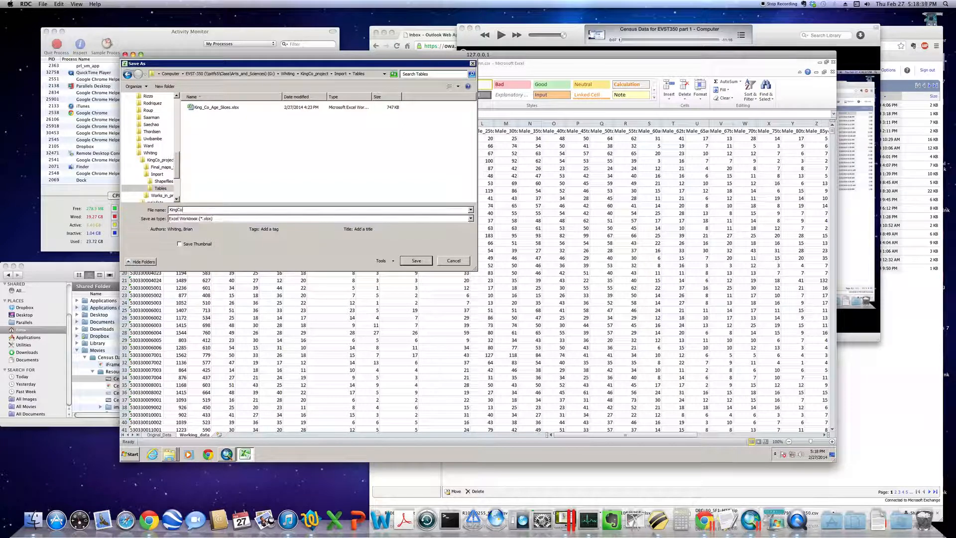
type("_age_sliecs")
key("BackSpace")
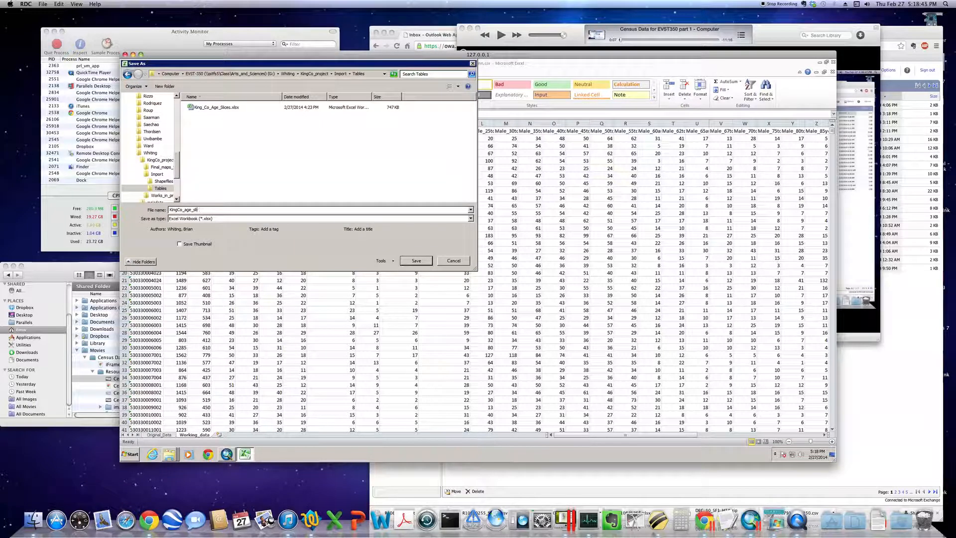
type("s")
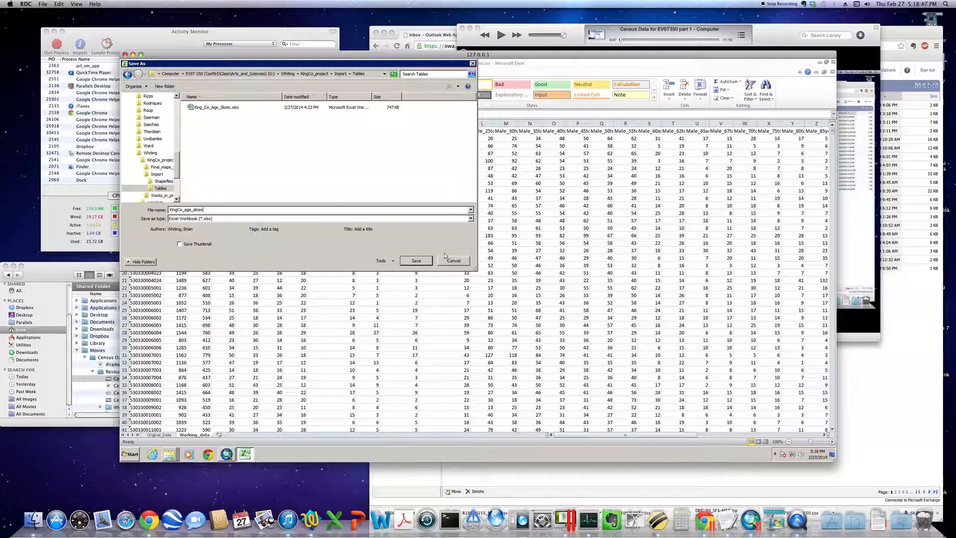
left_click(416, 261)
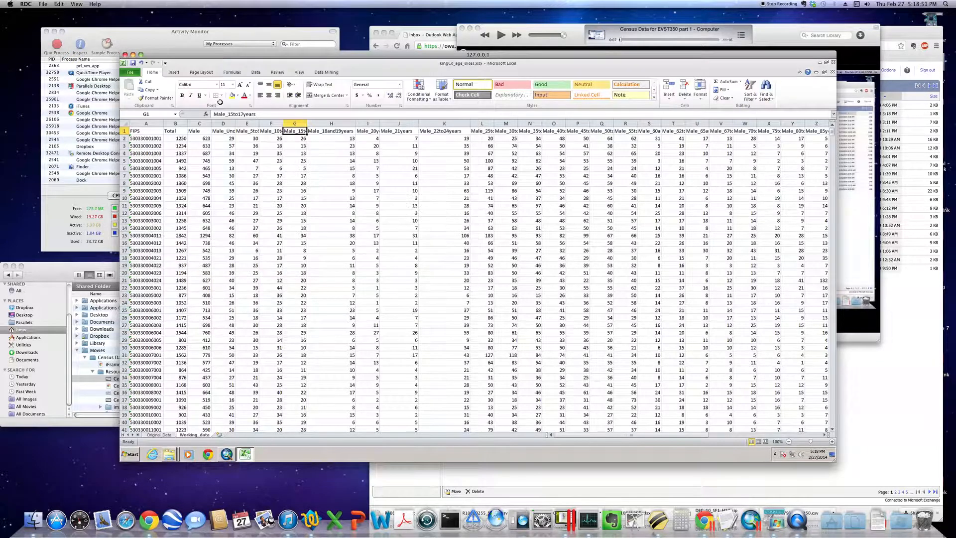